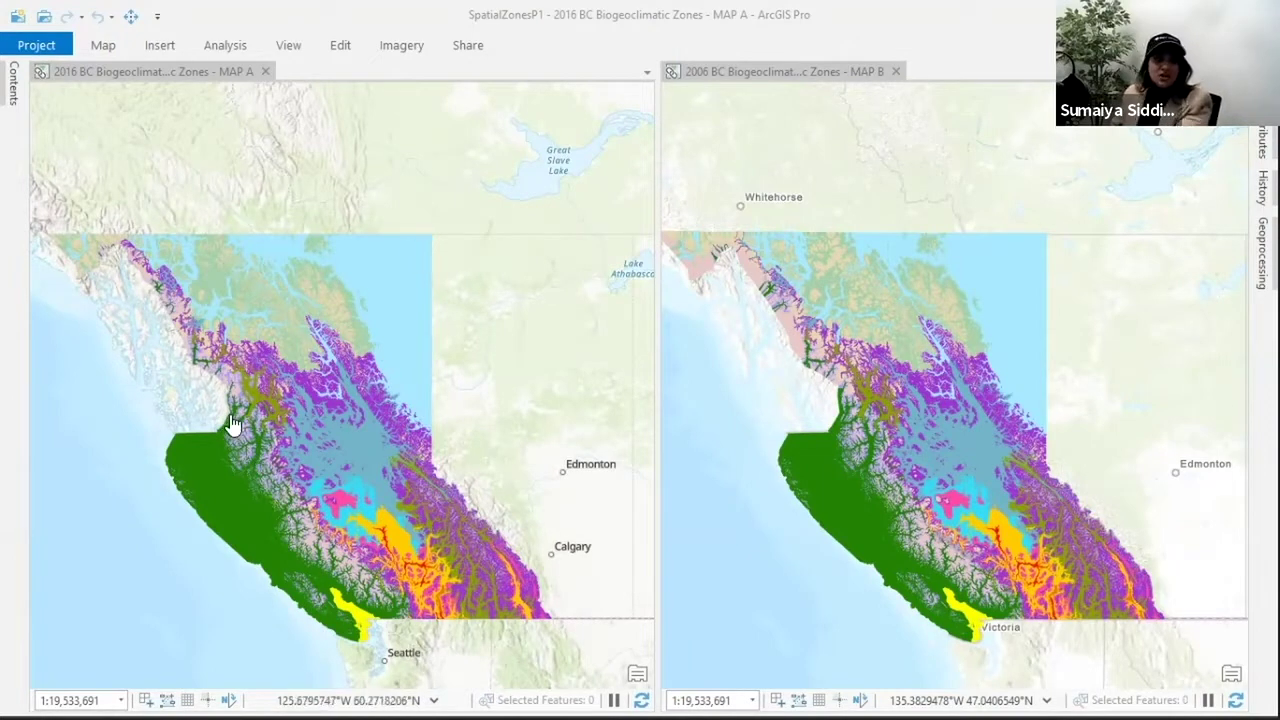
left_click(463, 578)
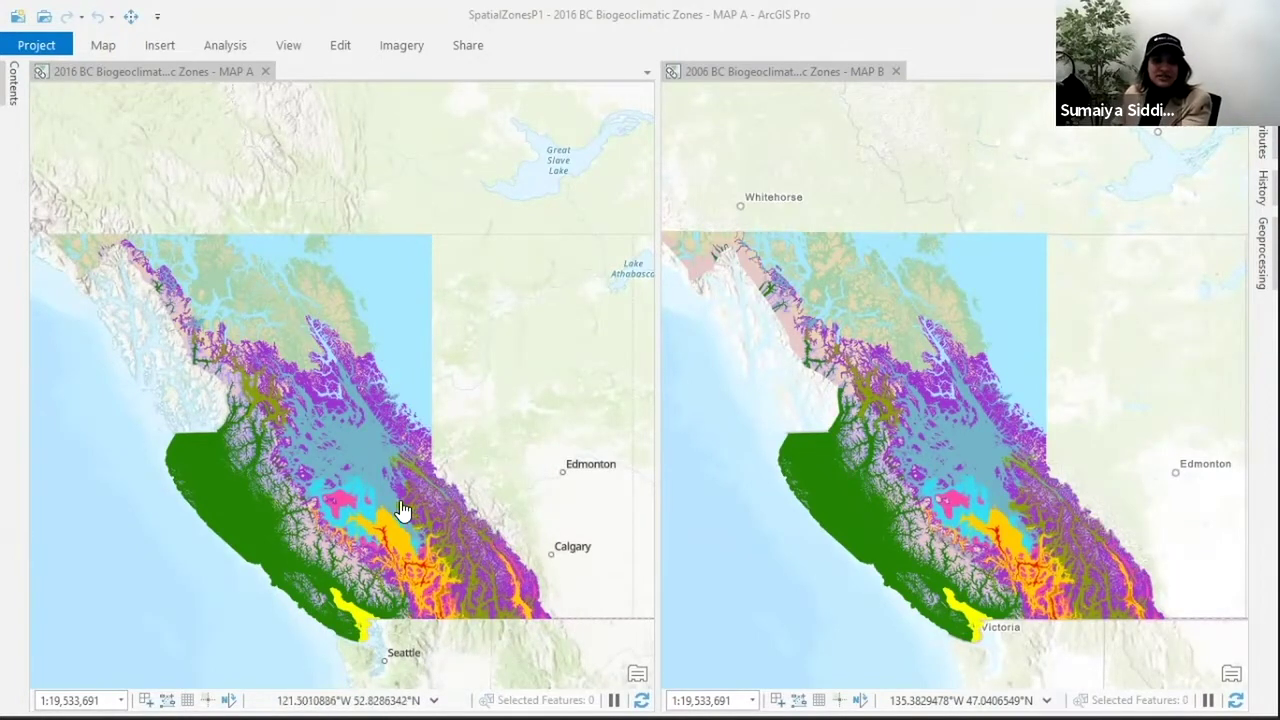
left_click(880, 380)
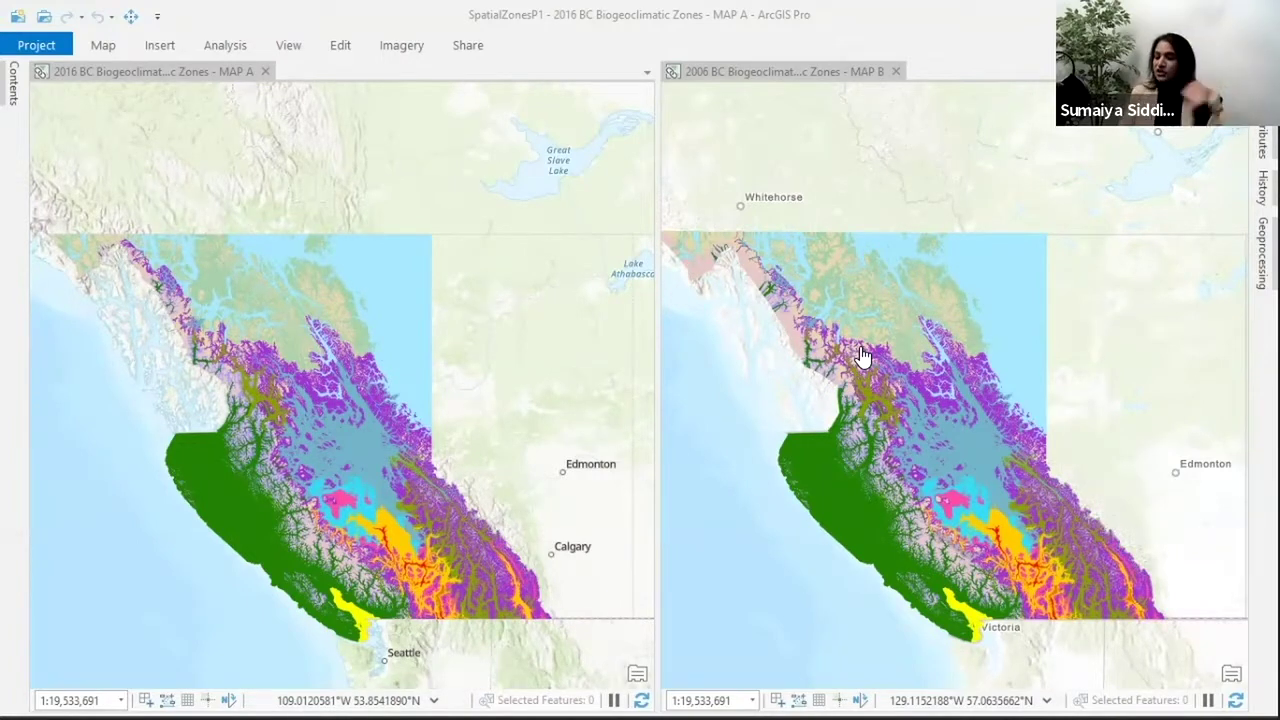
Step: Return to the local correspondence slide and advance through the Map B to Map A and High Local Correspondence builds
key("alt+Tab")
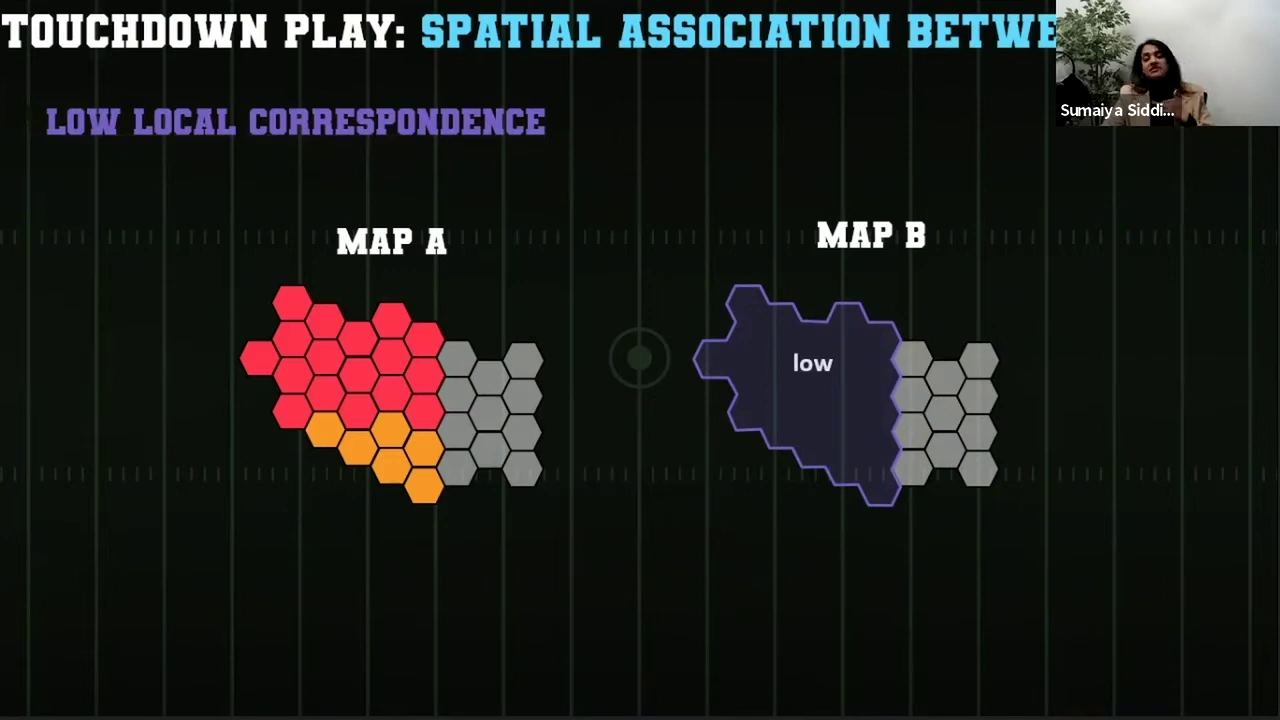
key("Right")
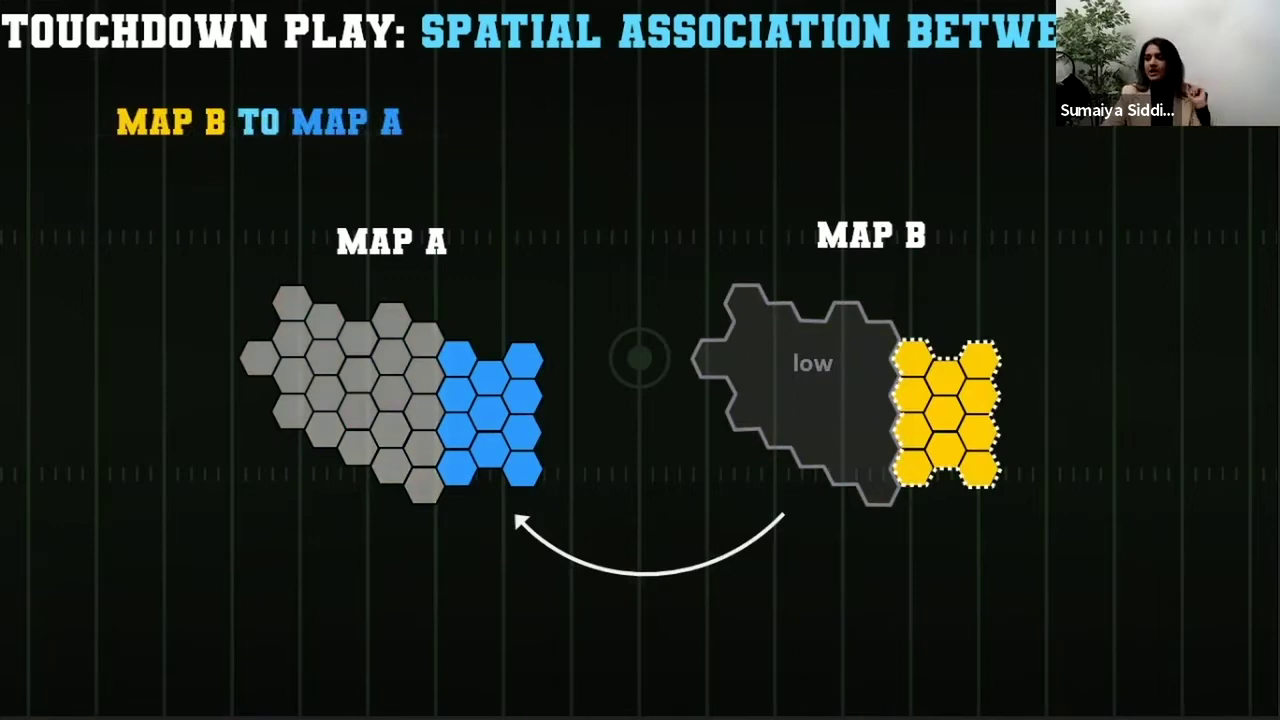
key("Right")
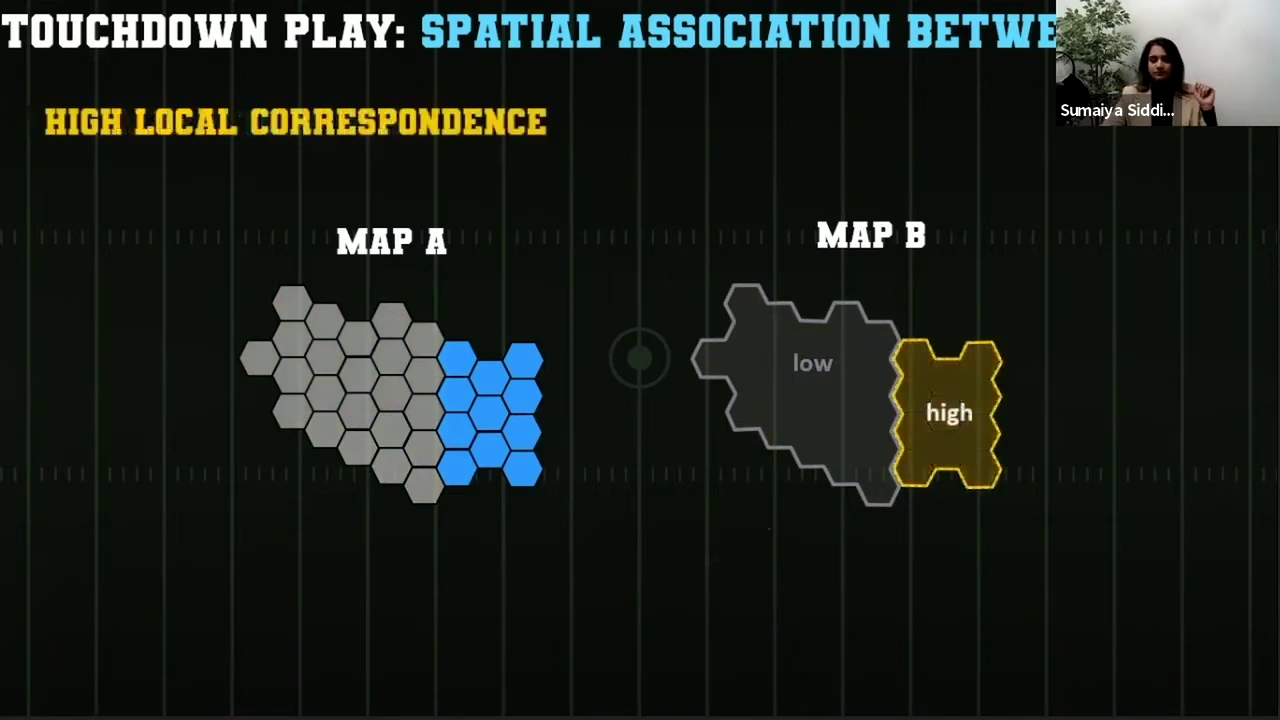
Step: Advance the slide to finish the animation merging Map A's regions
key("Right")
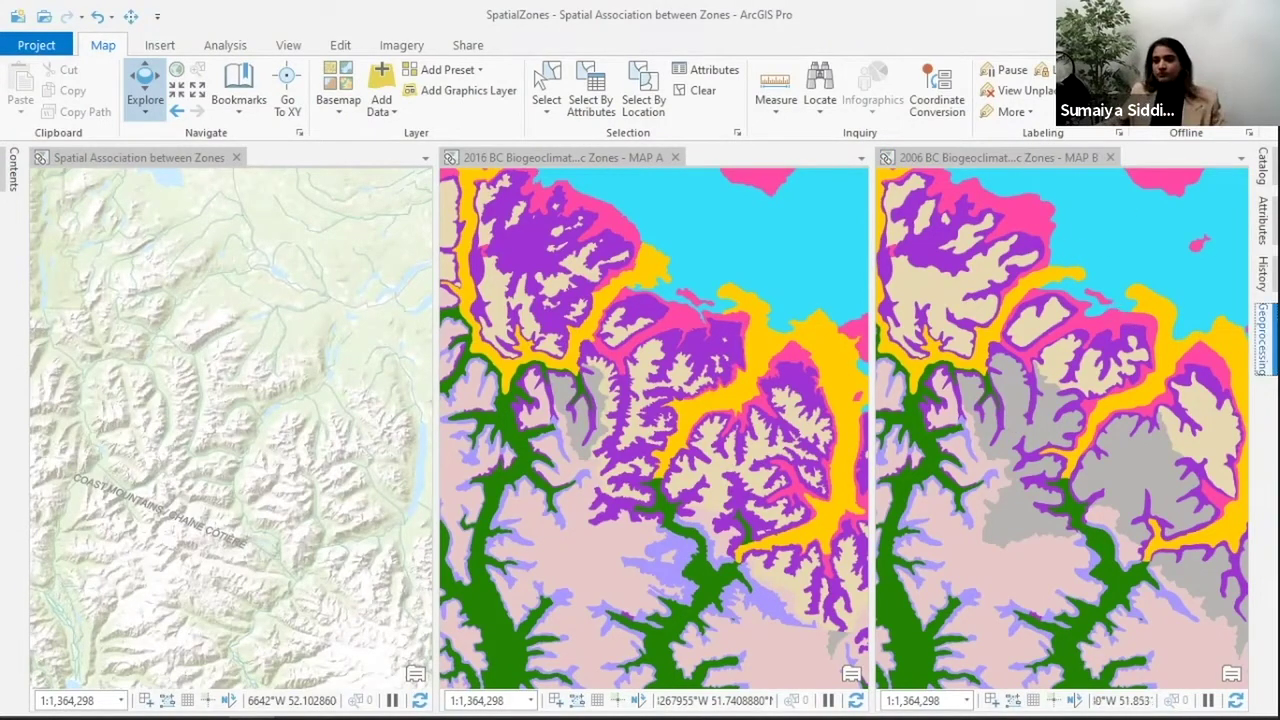
Step: Check the tool's inputs: BC_BEC_2016 by Present Zone and overlay BC_BEC_2006 by Past Zone
left_click(1263, 338)
left_click(1109, 279)
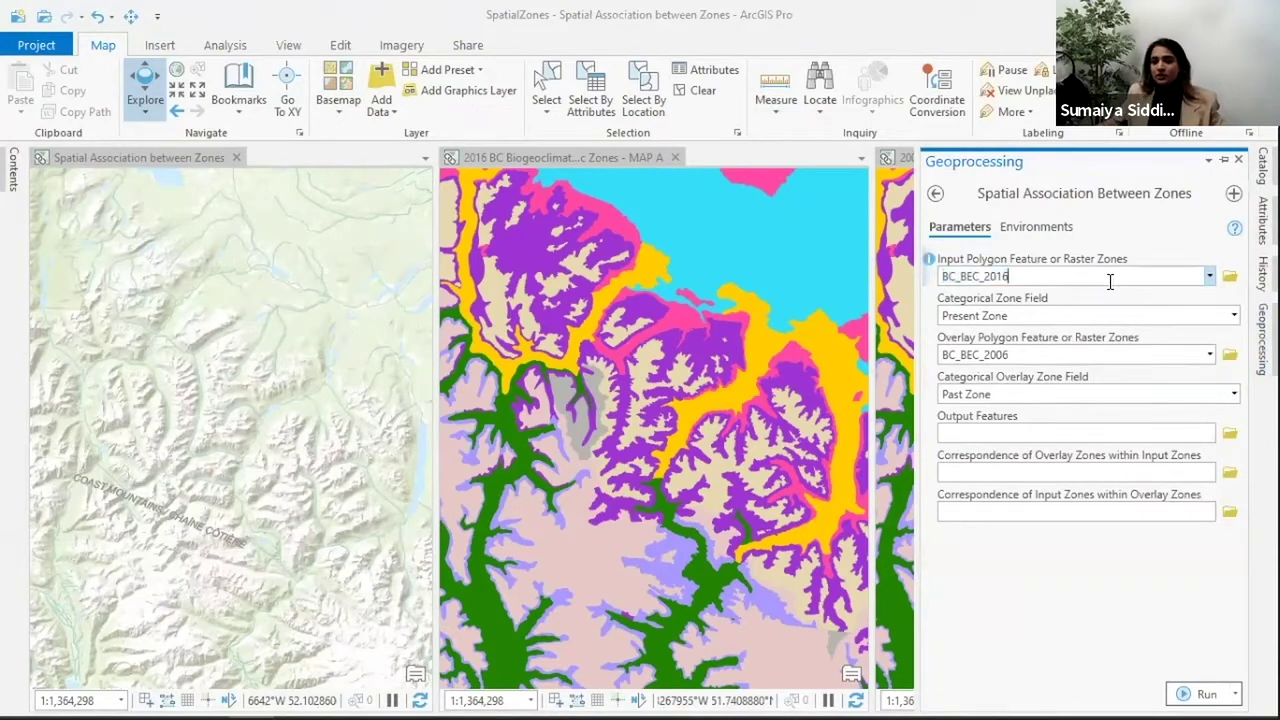
left_click(1018, 313)
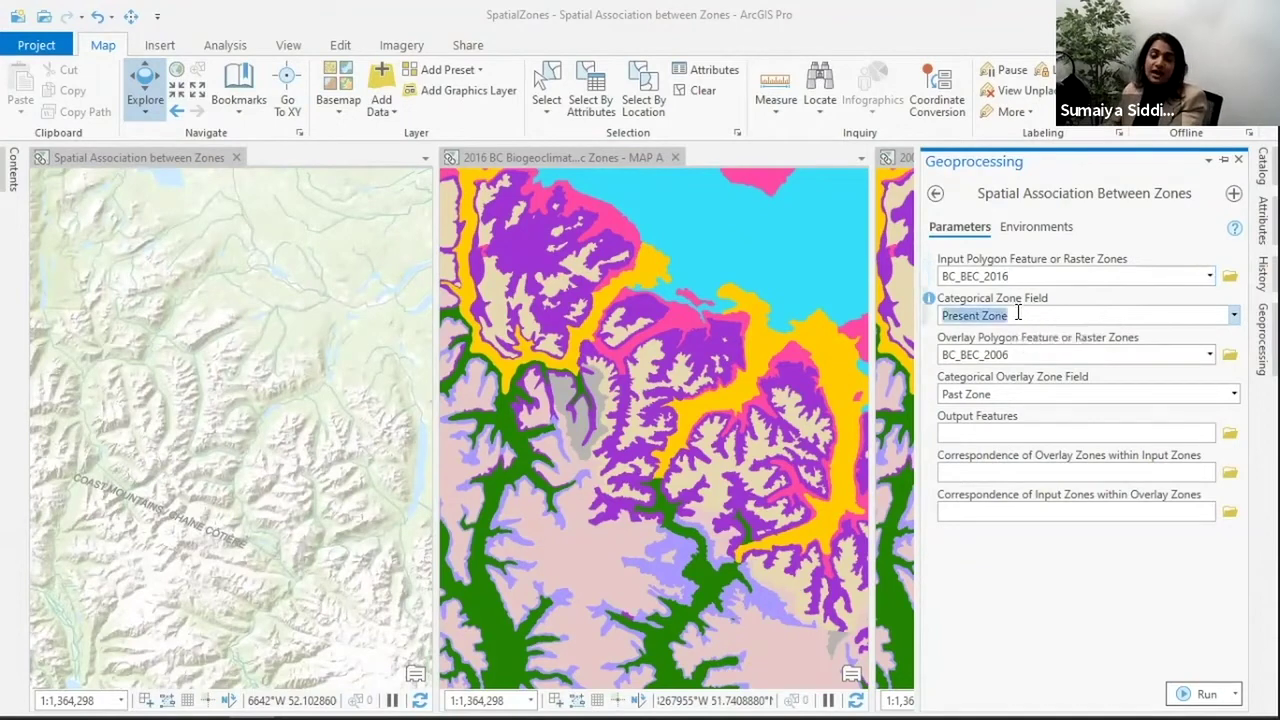
left_click(1018, 315)
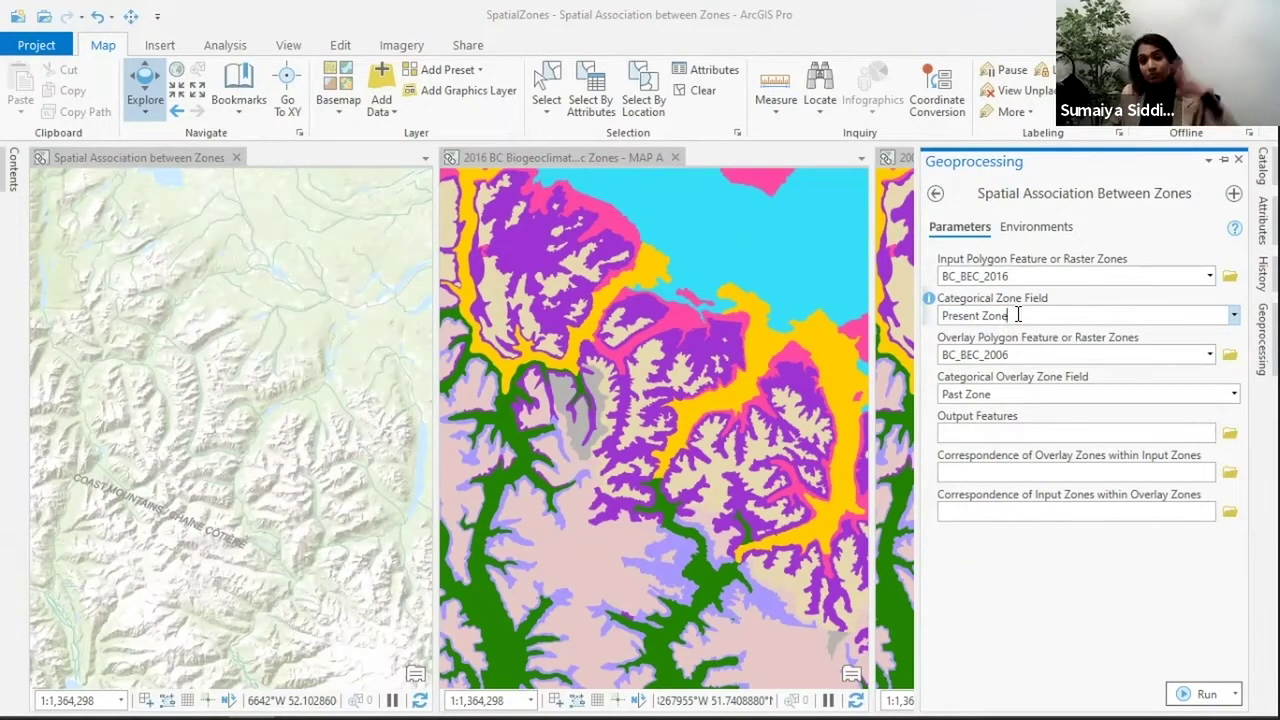
left_click(1038, 354)
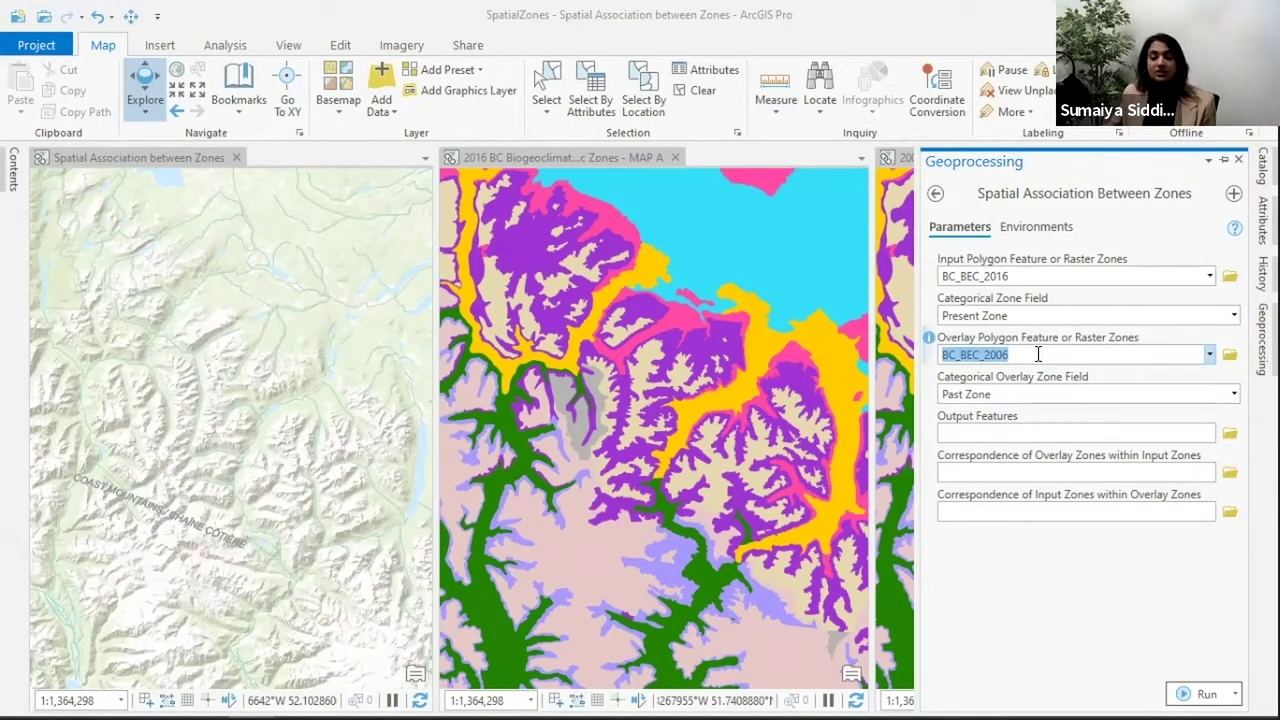
left_click(1013, 394)
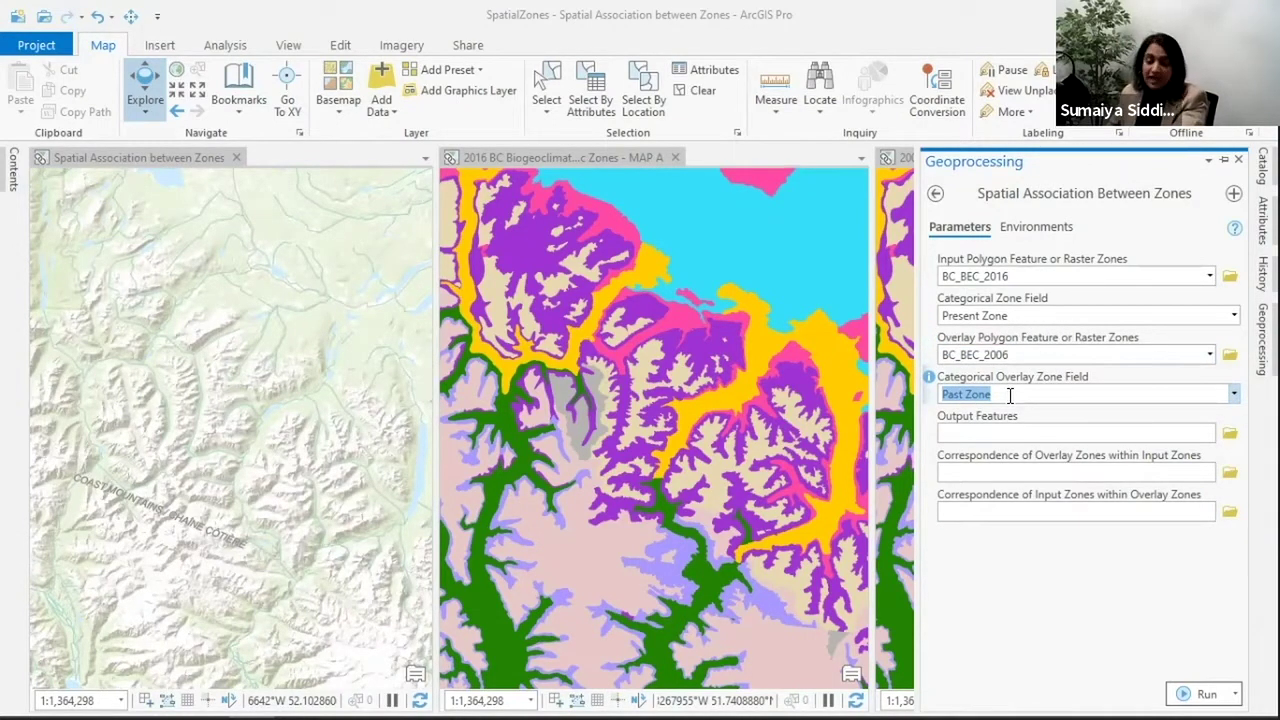
left_click(1010, 395)
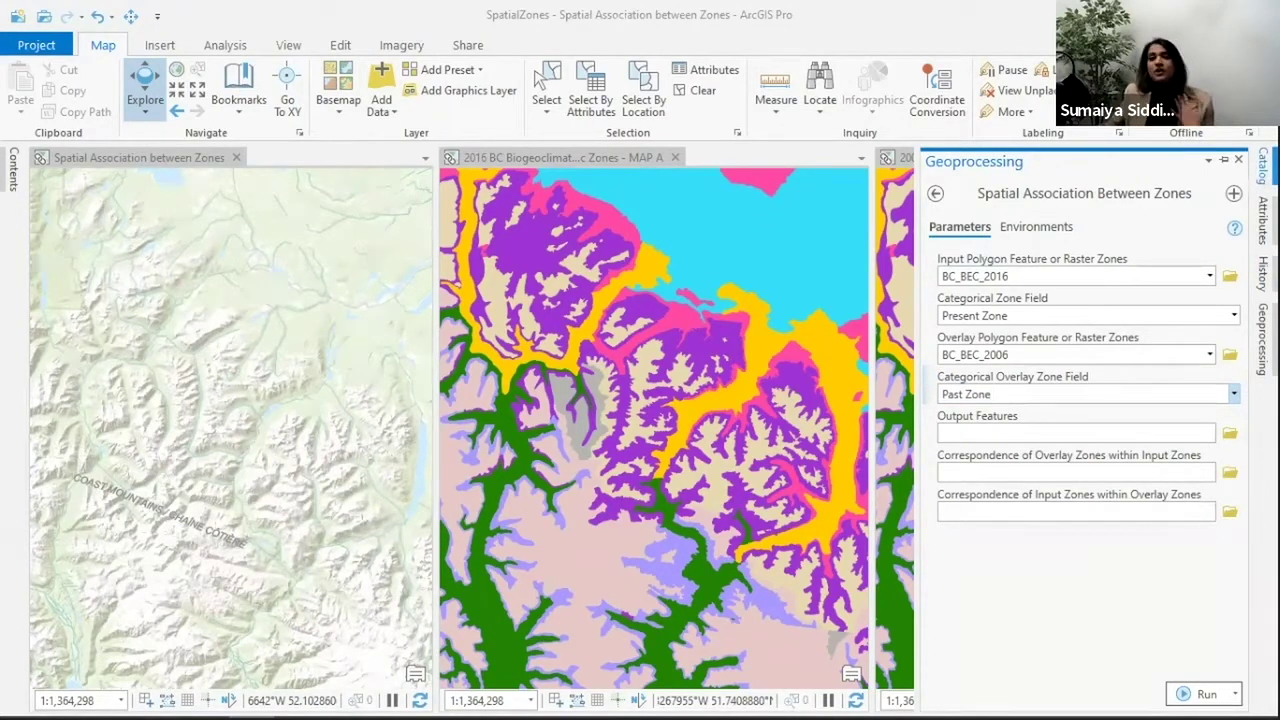
Step: Widen the latest run's details and expand its messages to the 0.8843 global association result
left_click(1263, 272)
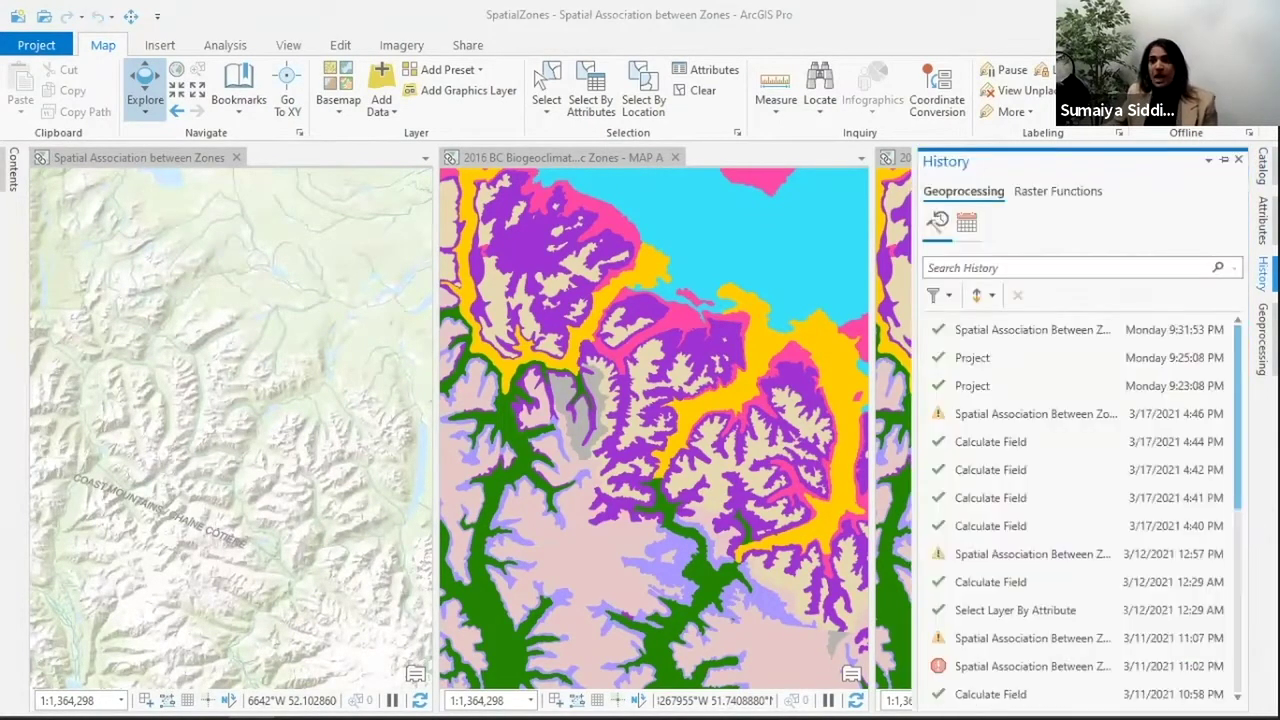
mouse_move(966, 330)
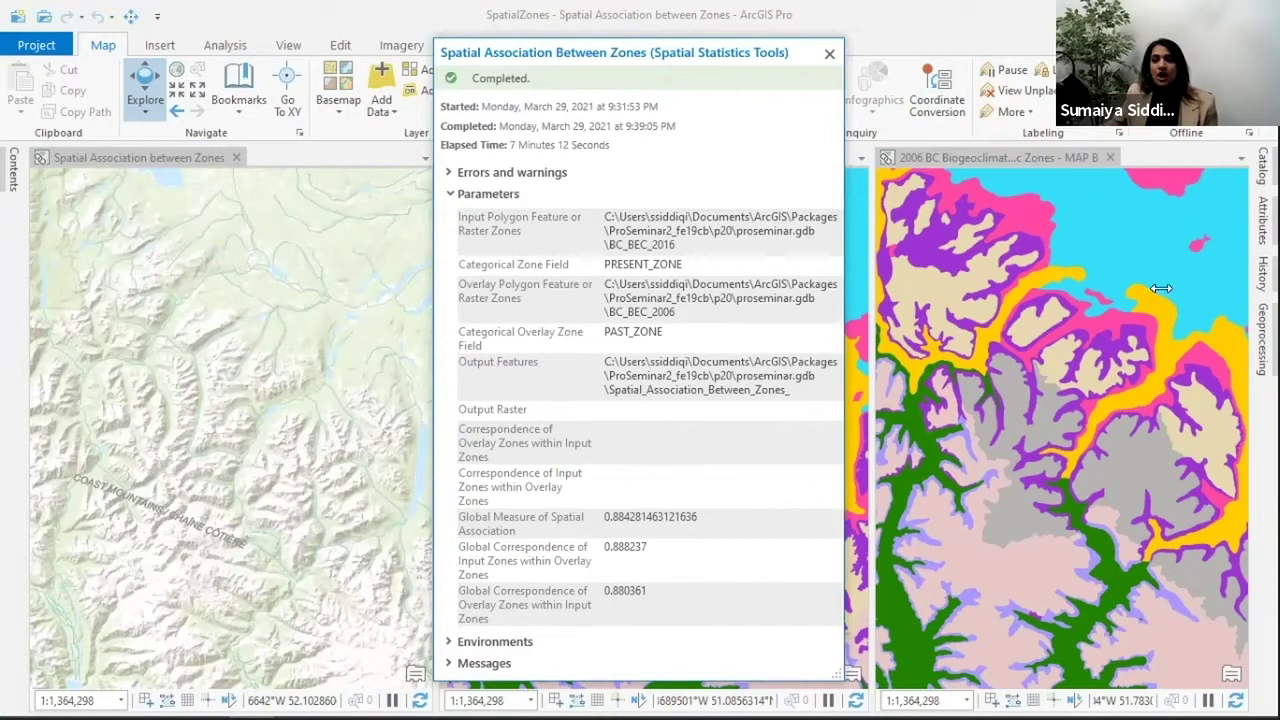
left_click_drag(836, 672, 1154, 295)
scroll(1140, 340, "down", 3)
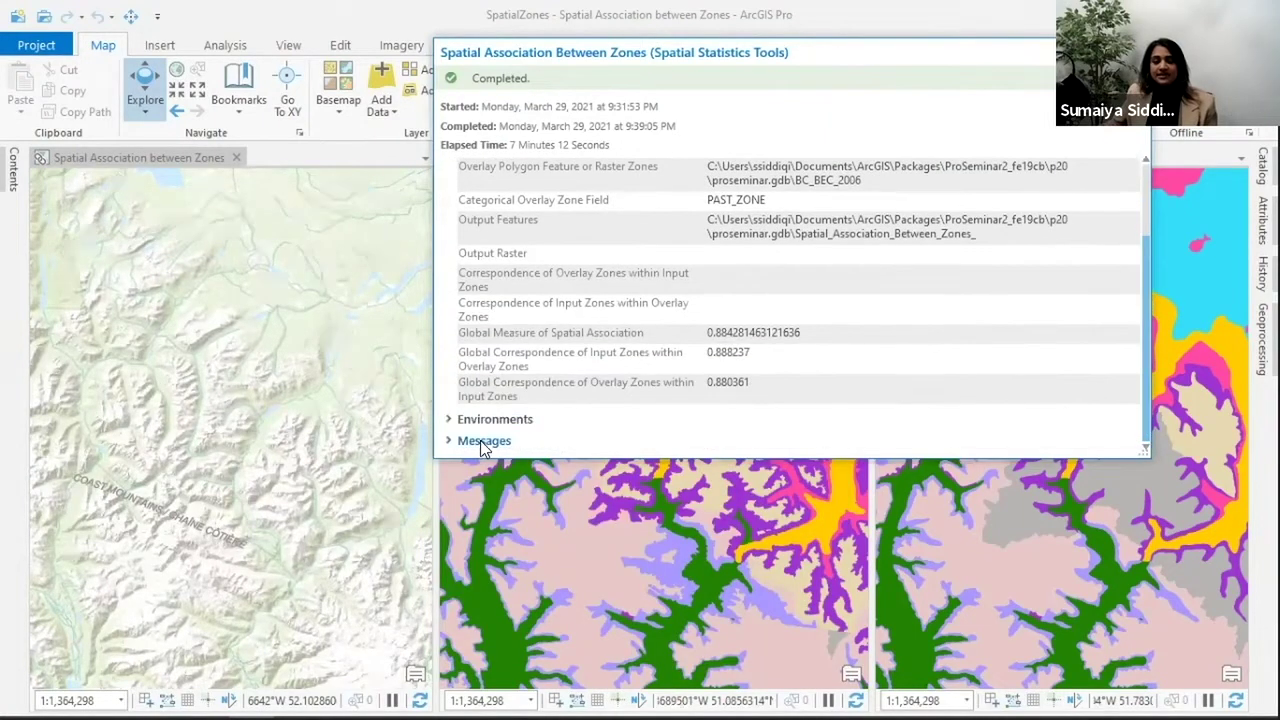
left_click(478, 441)
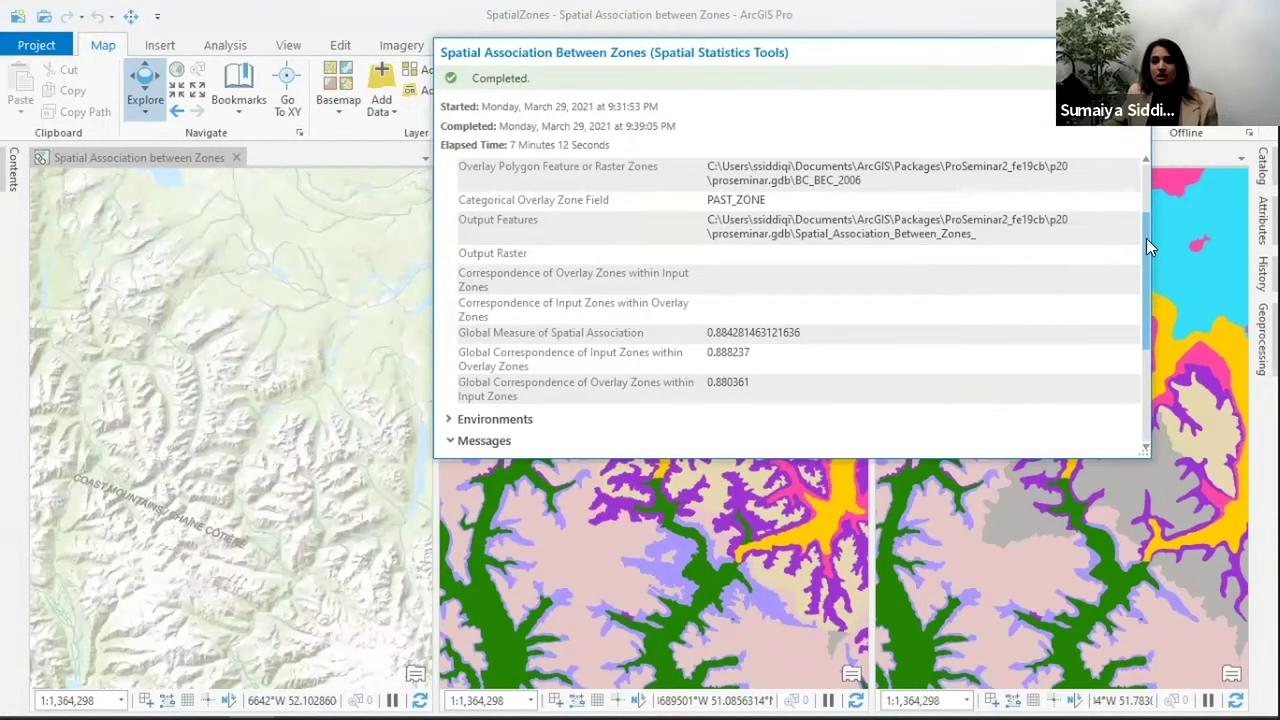
left_click_drag(1148, 248, 1146, 376)
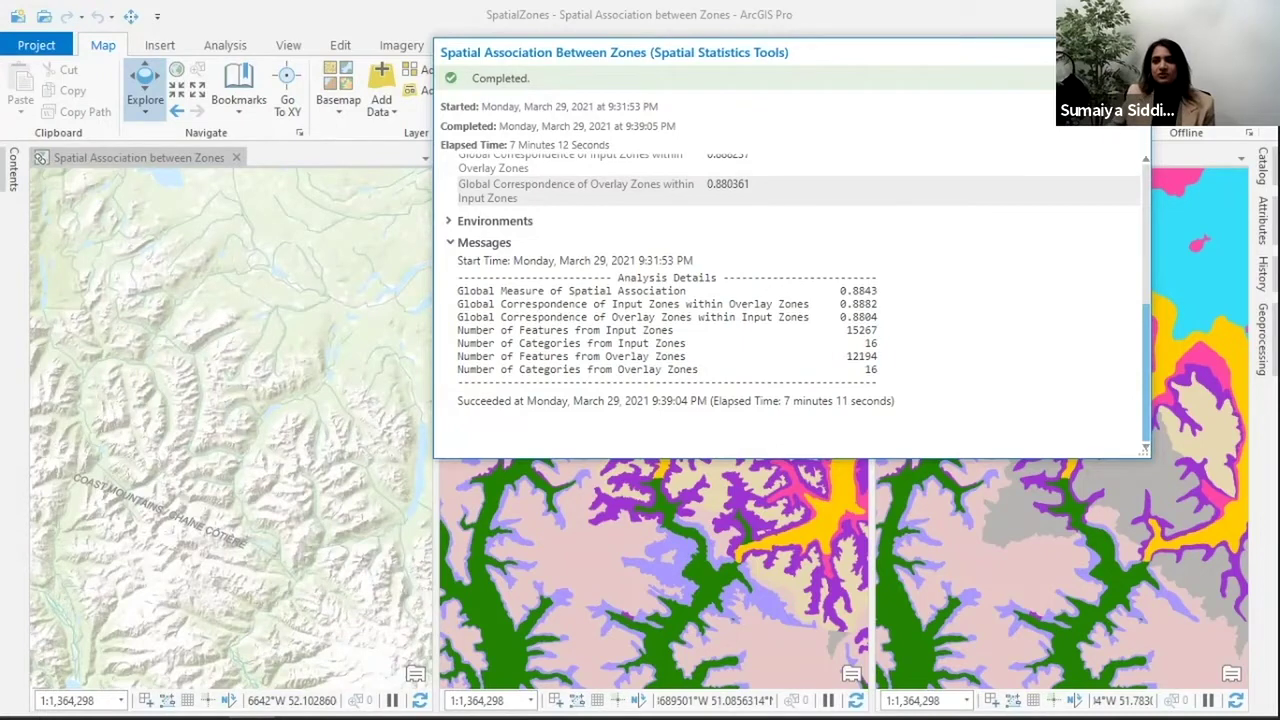
Step: Turn on the BEC Zones 2016 vs 2006 layer in the Contents pane
left_click(14, 165)
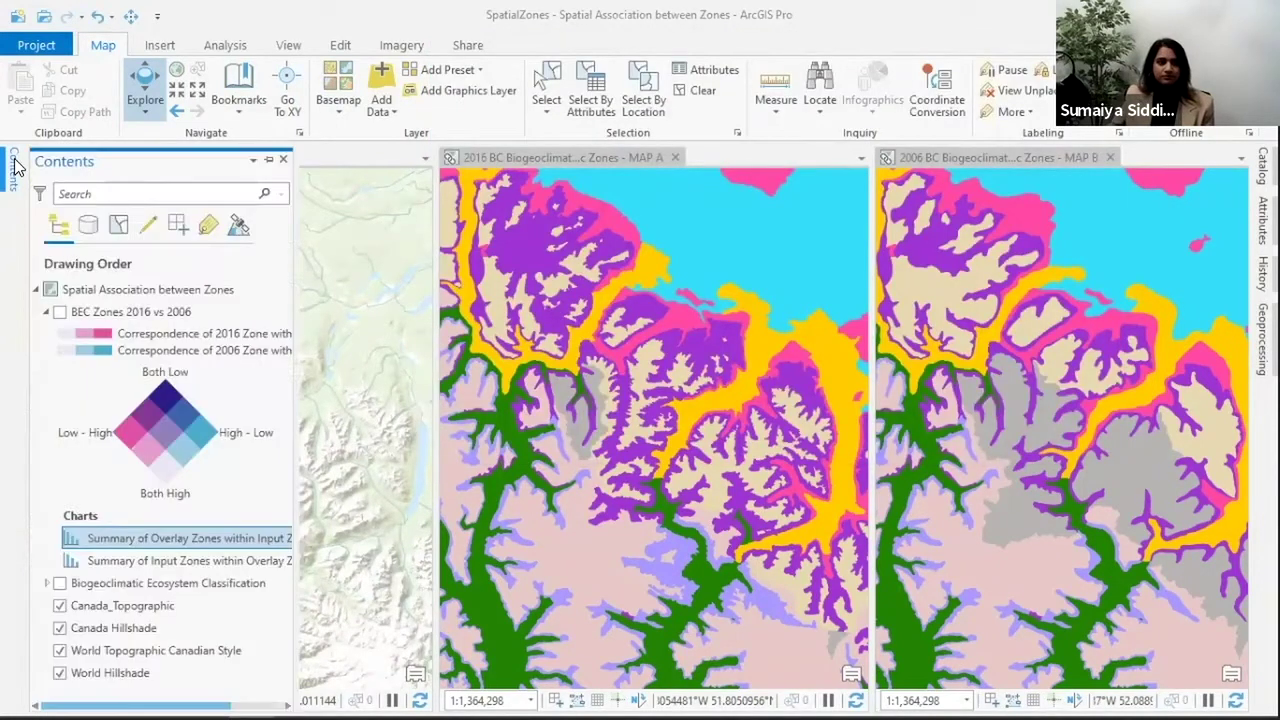
left_click(60, 312)
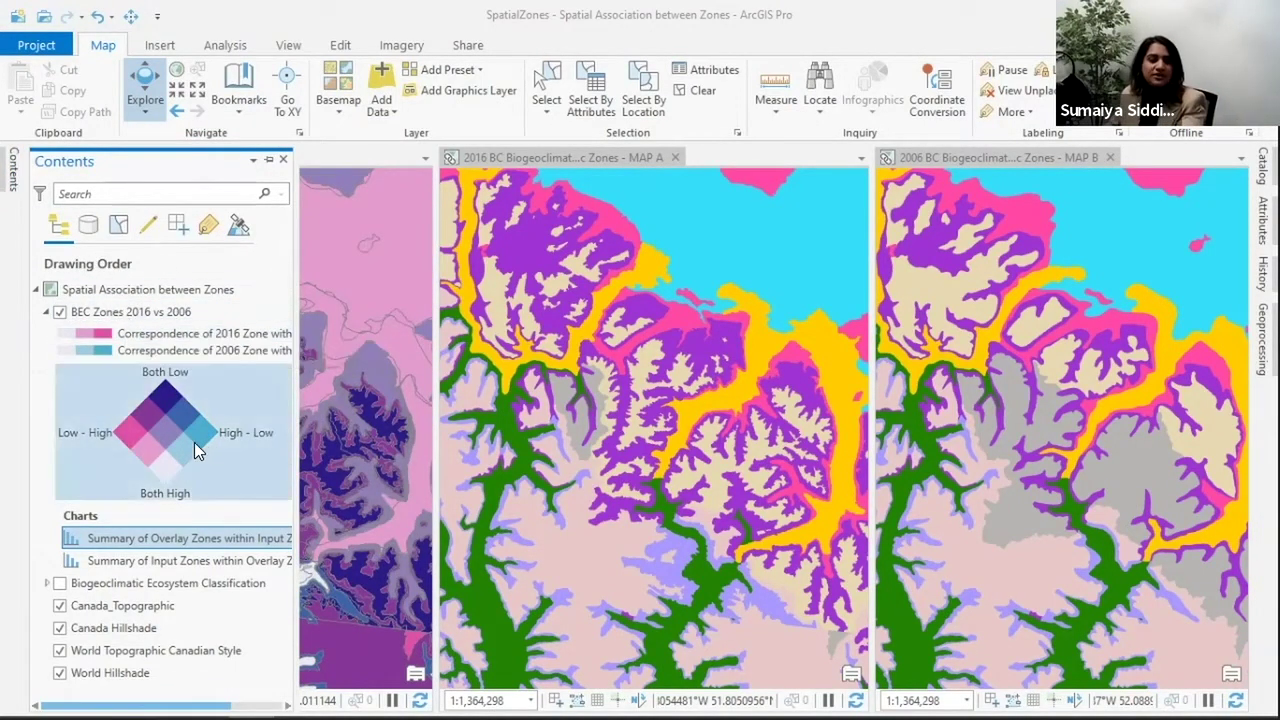
left_click(12, 175)
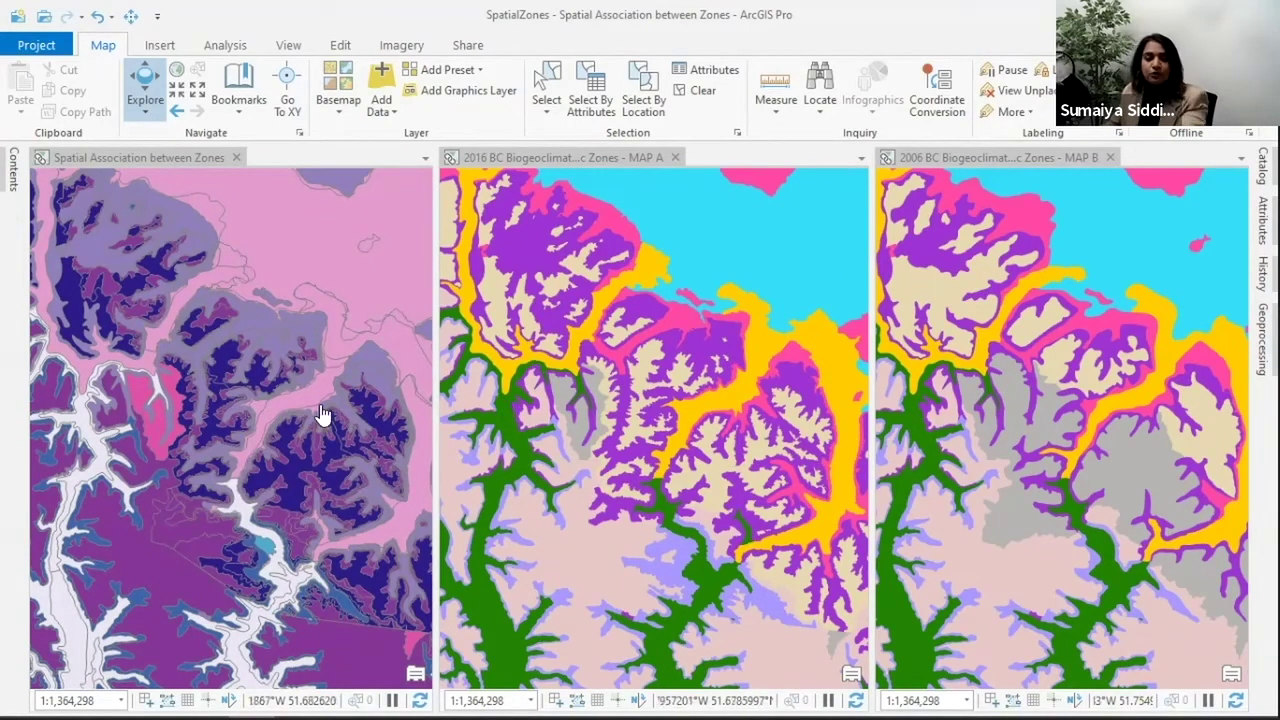
Step: Zoom in and pan the three linked maps for a closer view
scroll(125, 404, "up", 3)
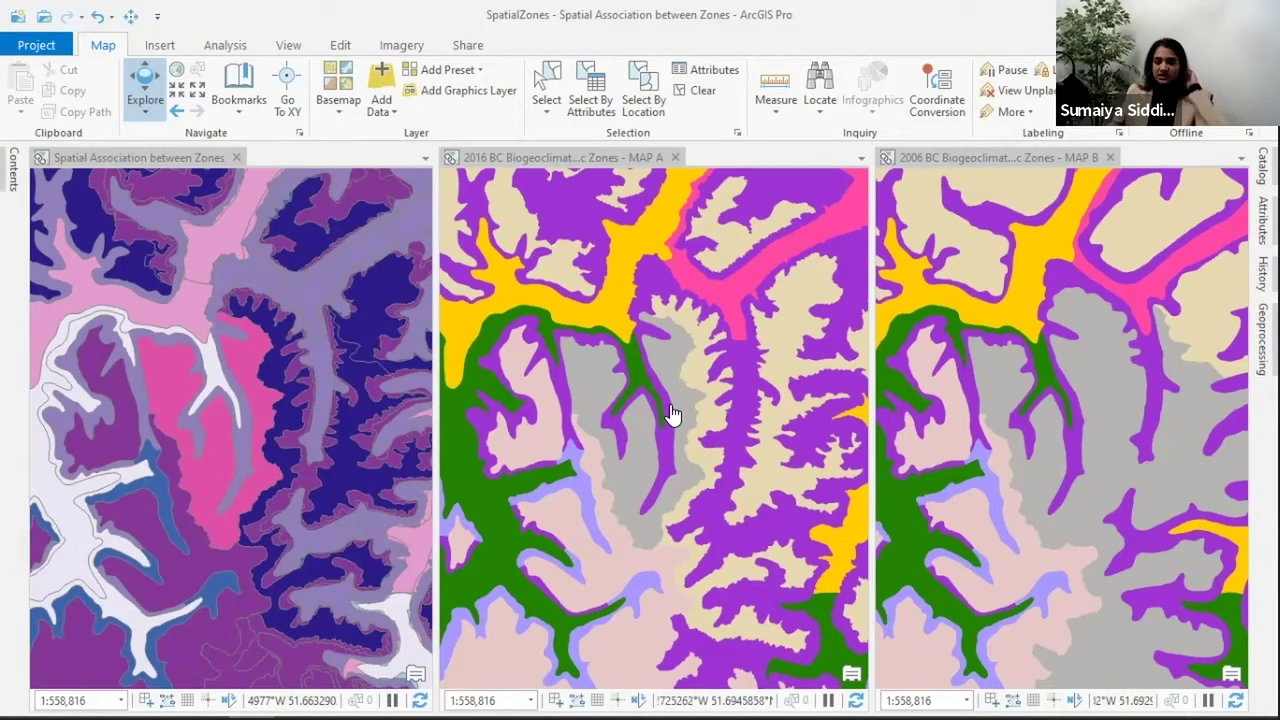
left_click(12, 180)
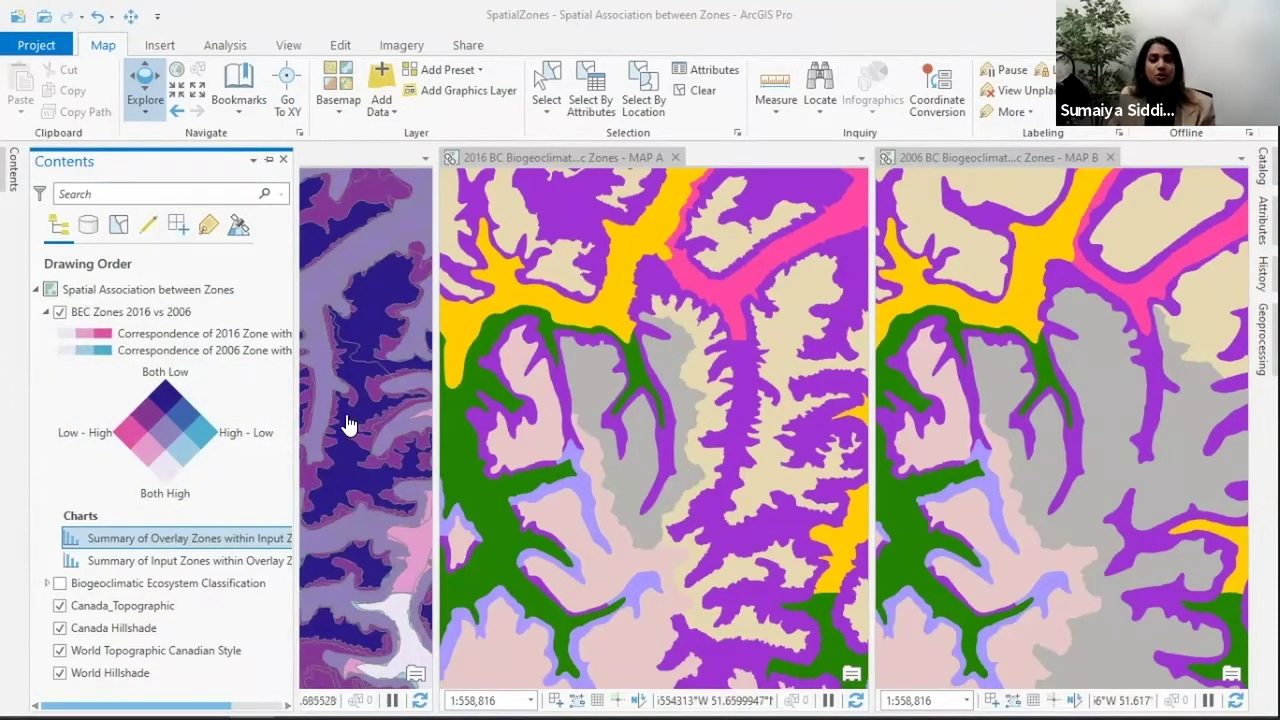
left_click_drag(349, 423, 405, 420)
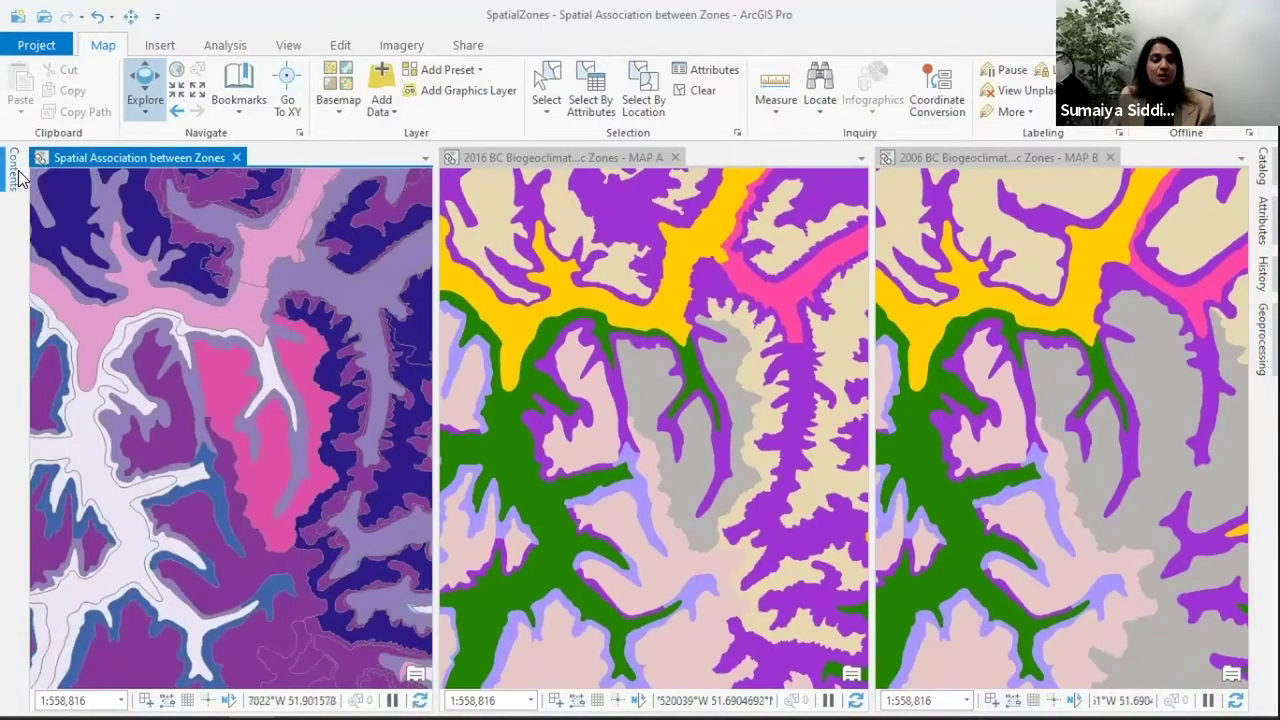
left_click(13, 165)
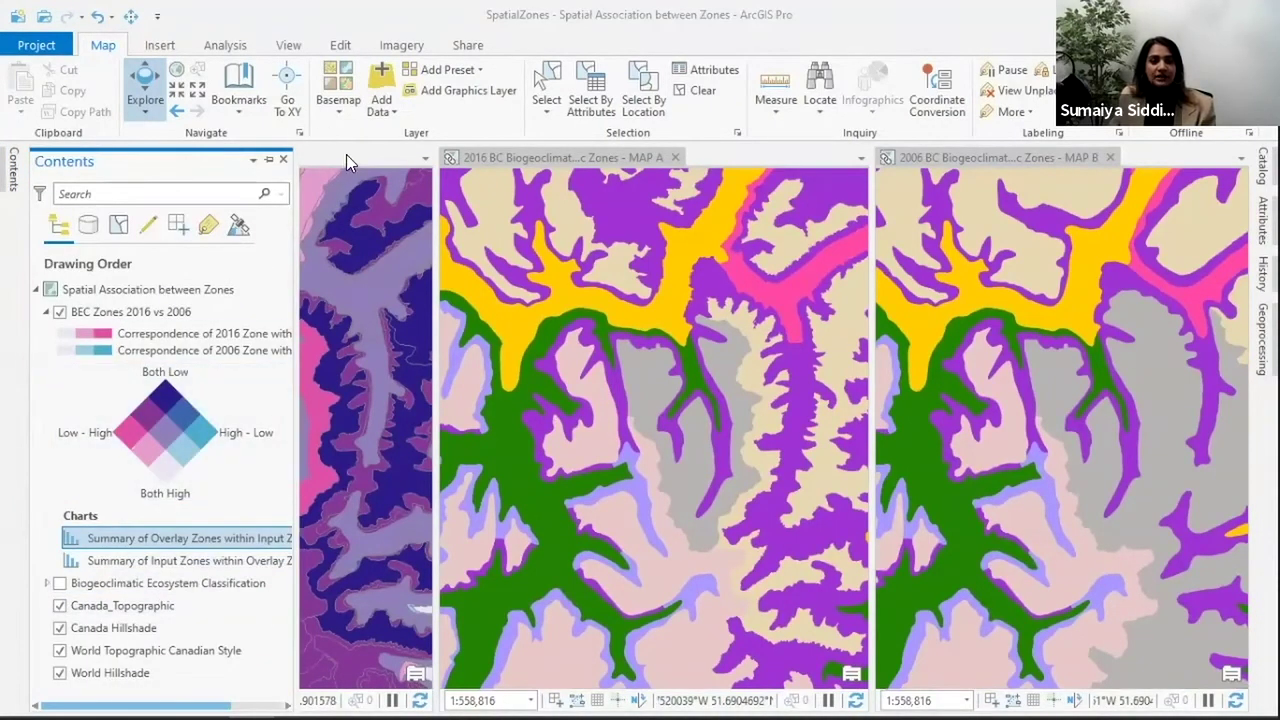
left_click(332, 241)
left_click_drag(332, 241, 326, 251)
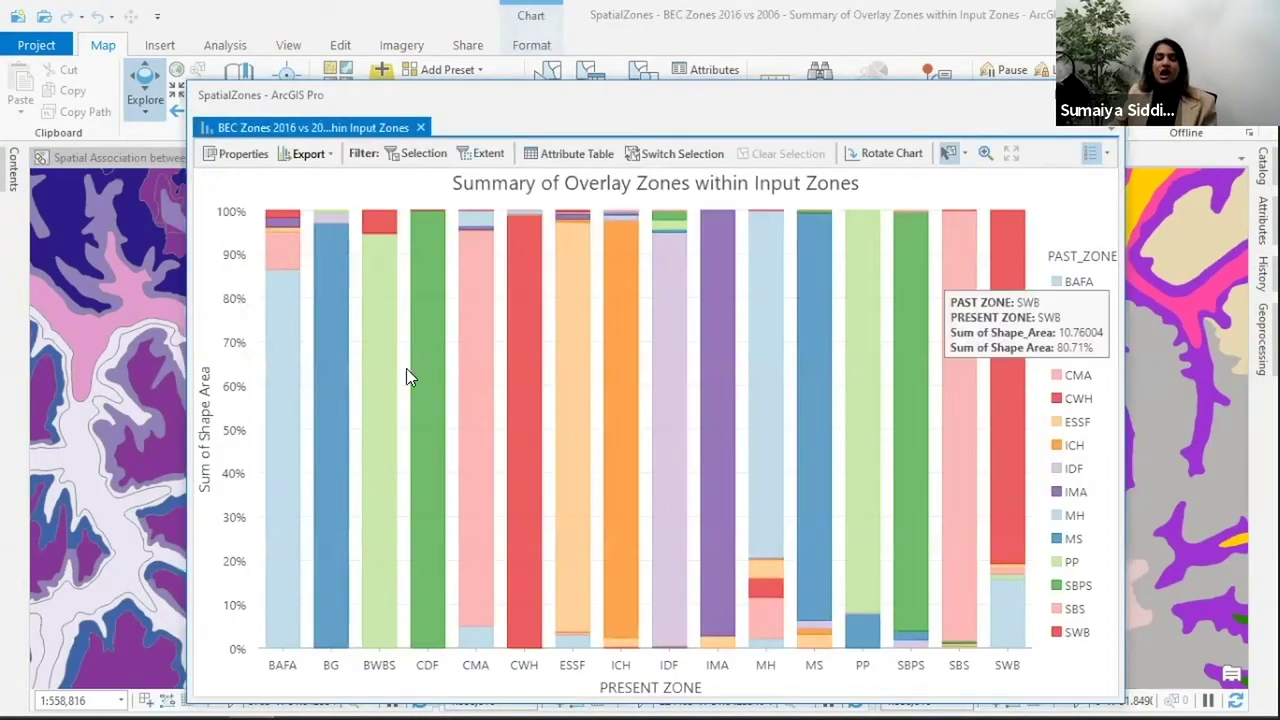
Step: Select the SWB bar in the Summary of Overlay Zones chart and filter the chart to it
mouse_move(407, 370)
mouse_move(1020, 225)
left_click_drag(986, 195, 1028, 660)
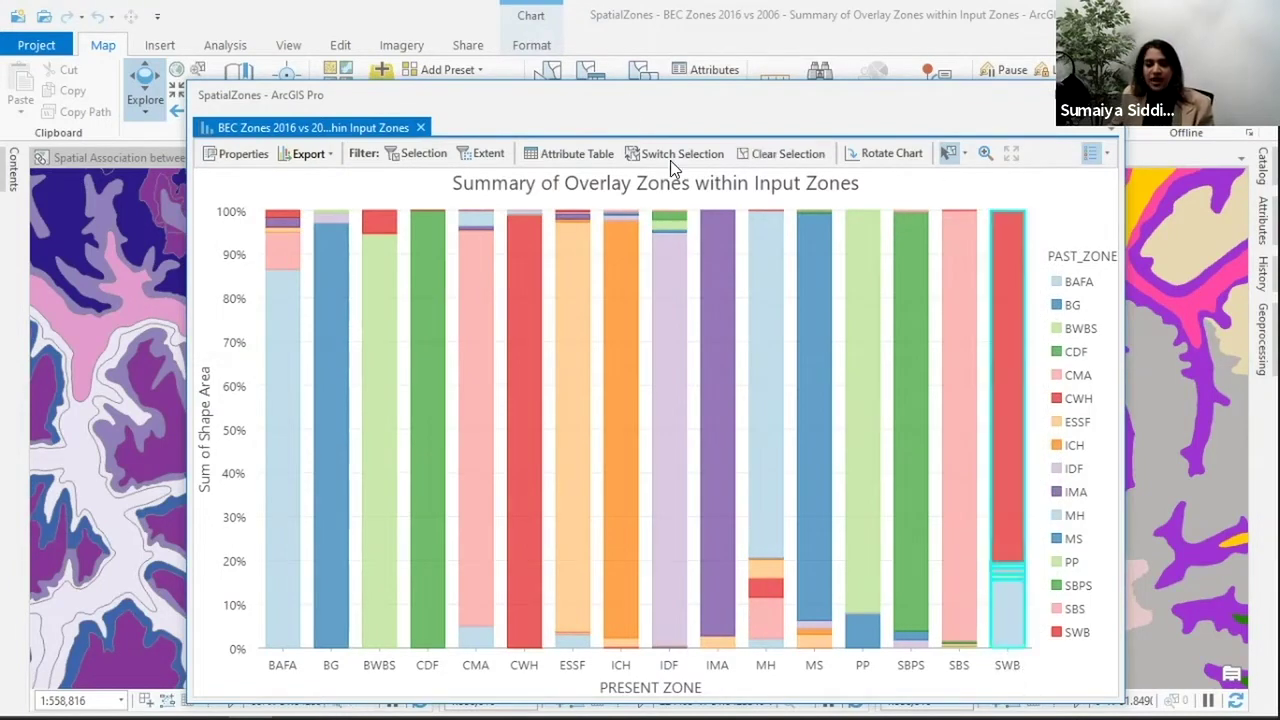
left_click(424, 151)
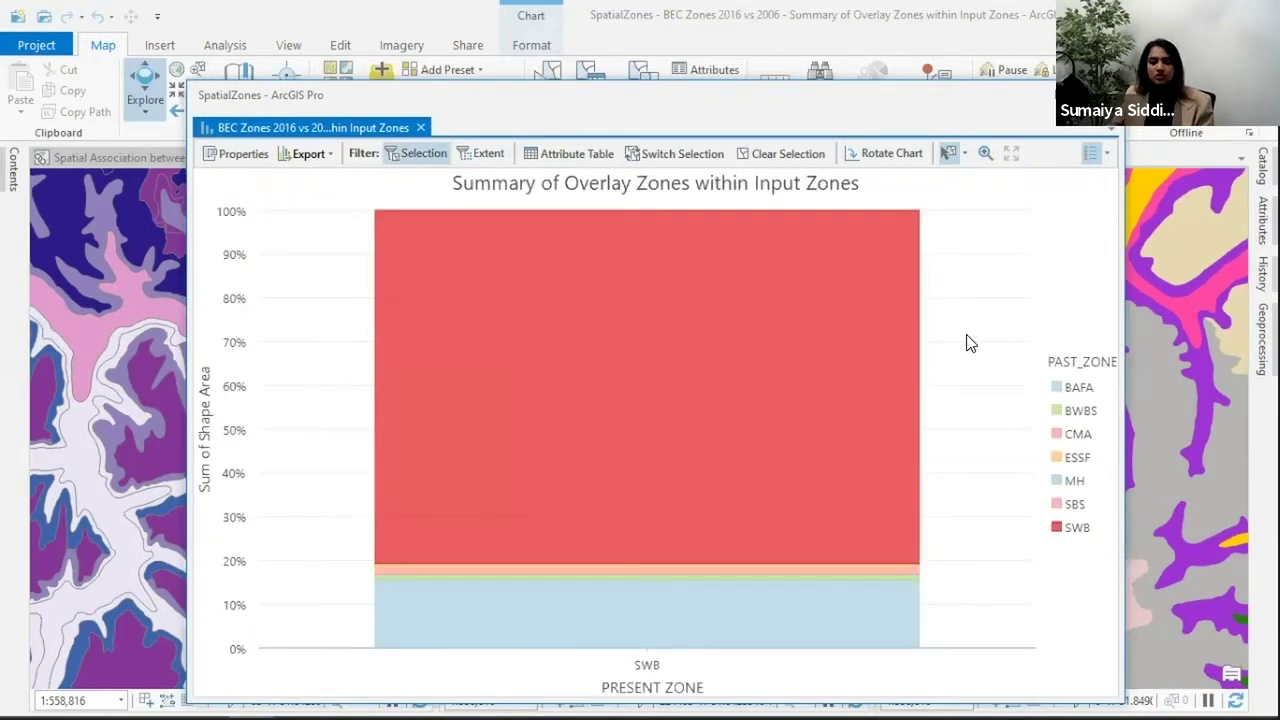
mouse_move(772, 338)
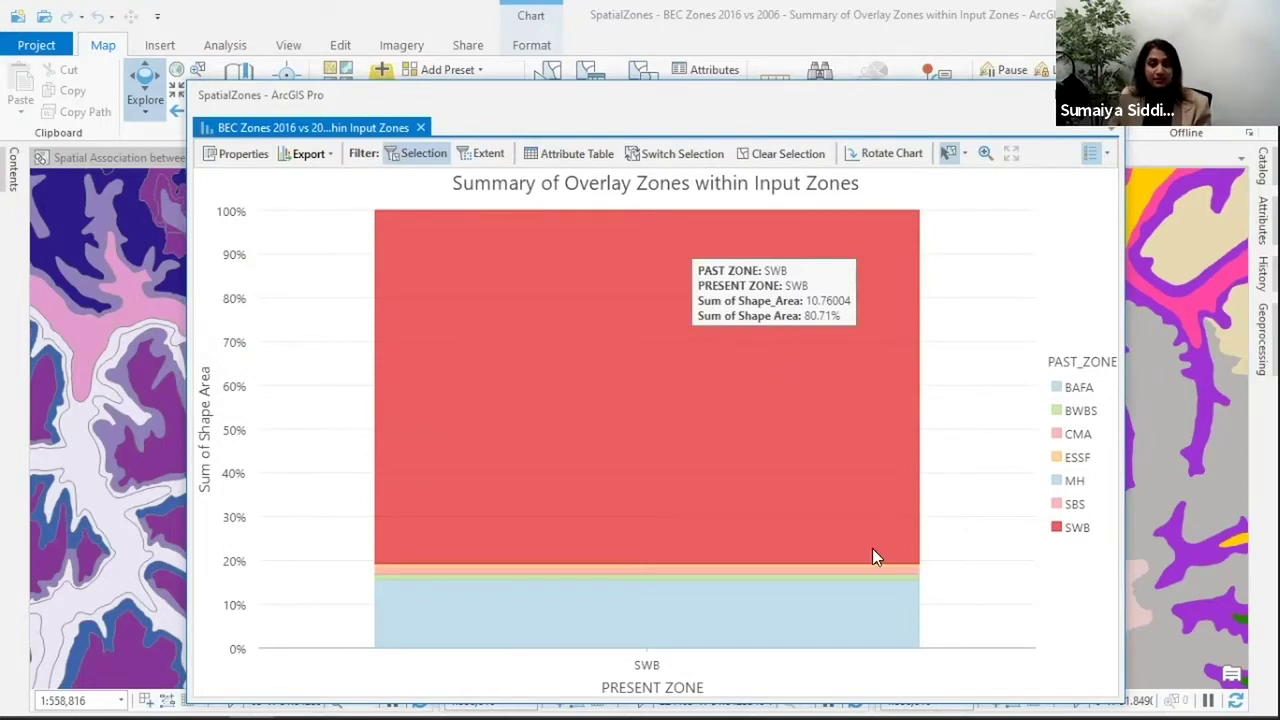
mouse_move(749, 613)
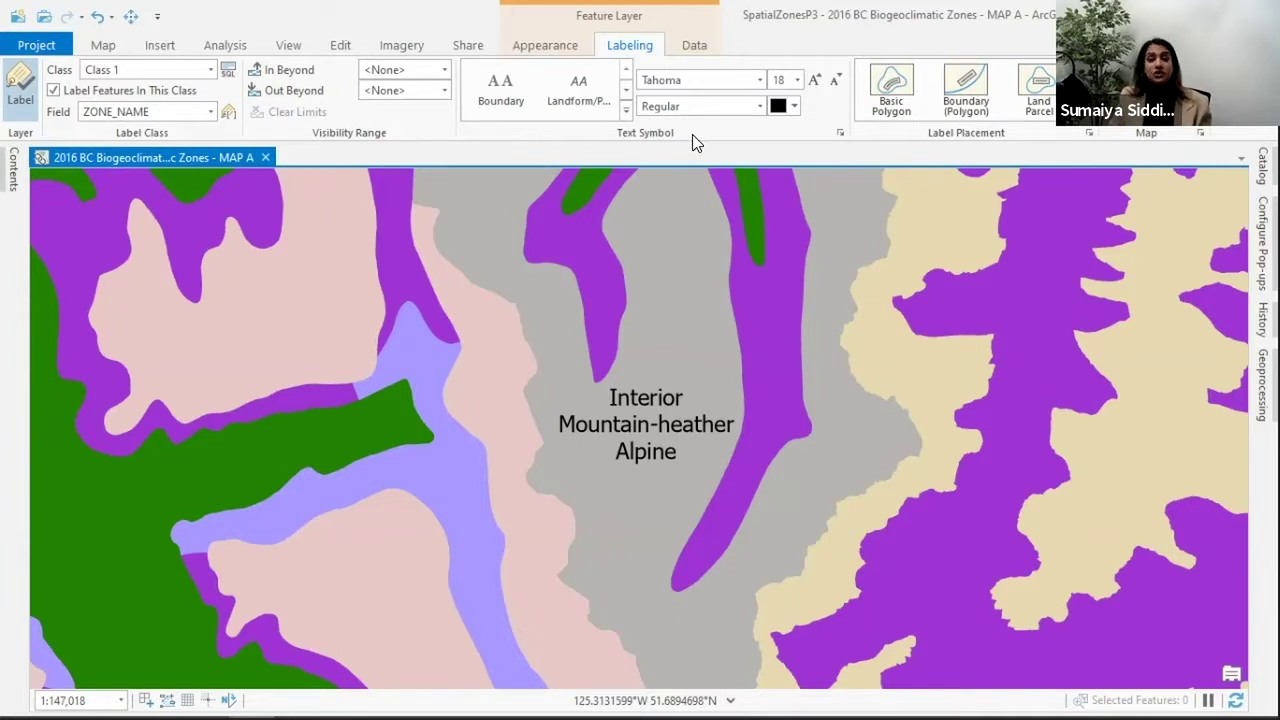
Step: Set the zone label font to Bahnschrift, then adjust its variable axes to weight 569 and width 86
left_click(759, 81)
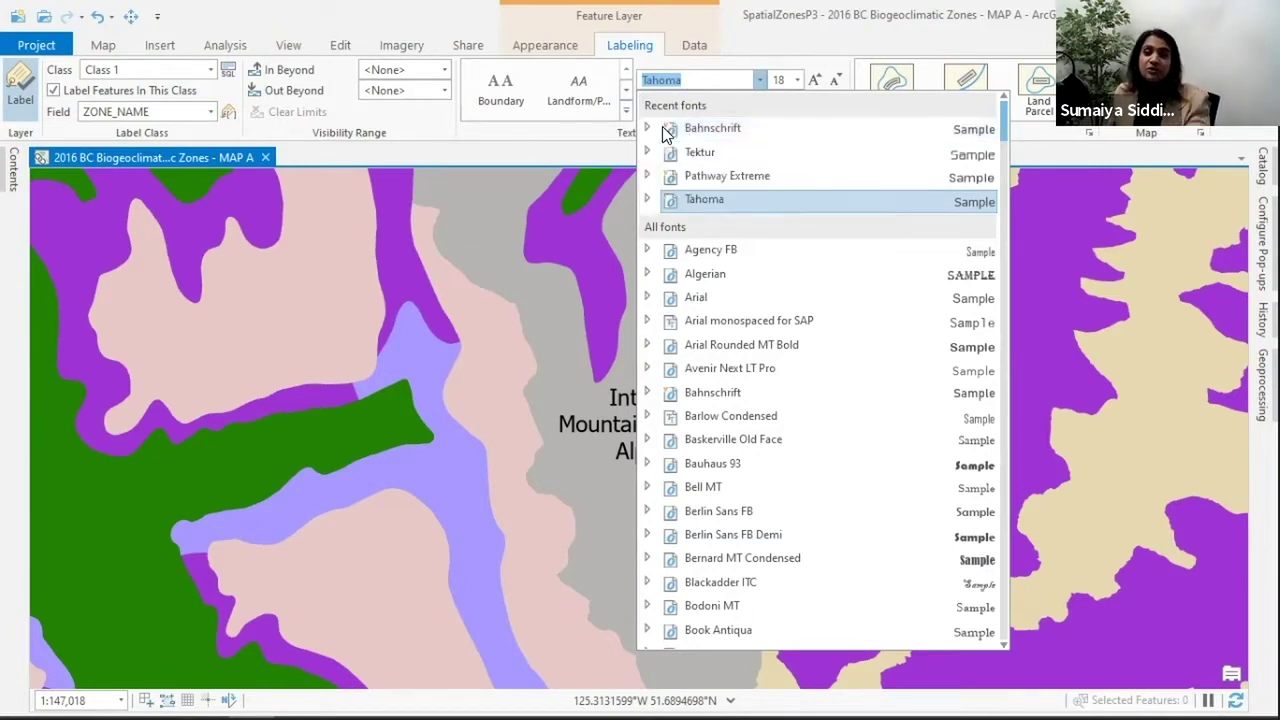
left_click(668, 130)
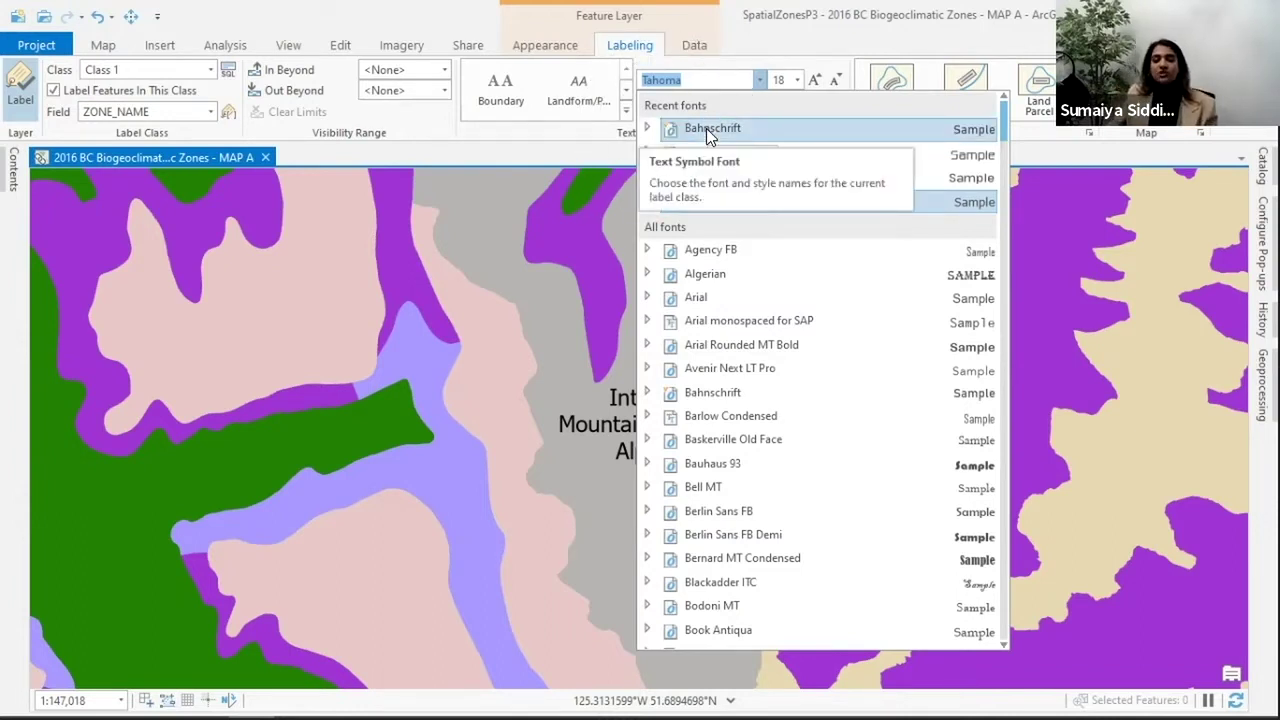
left_click(706, 128)
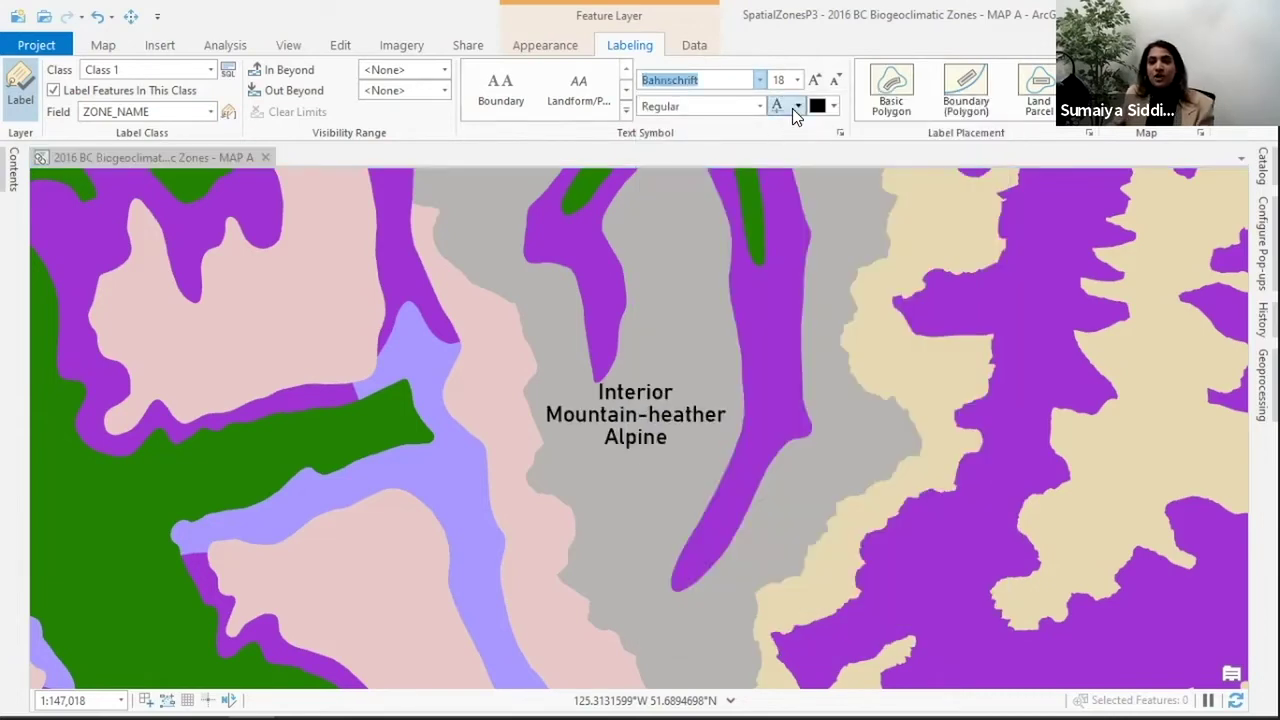
left_click(790, 106)
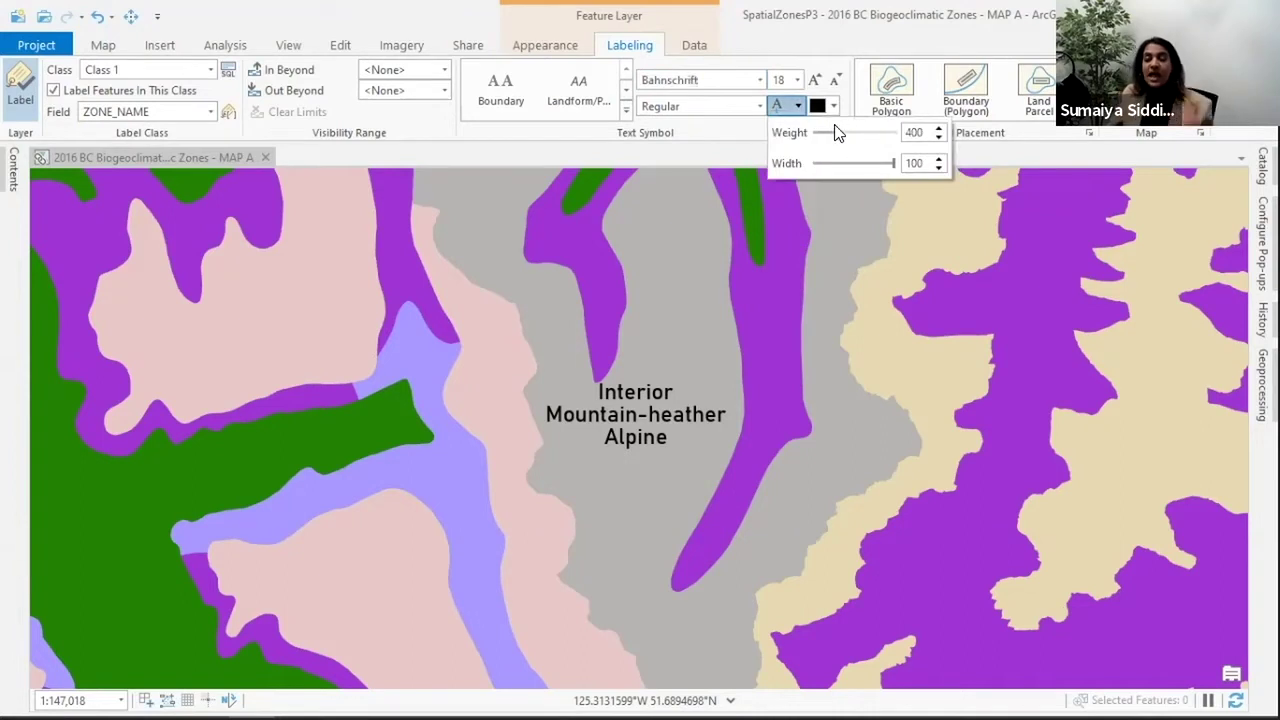
left_click_drag(832, 131, 868, 132)
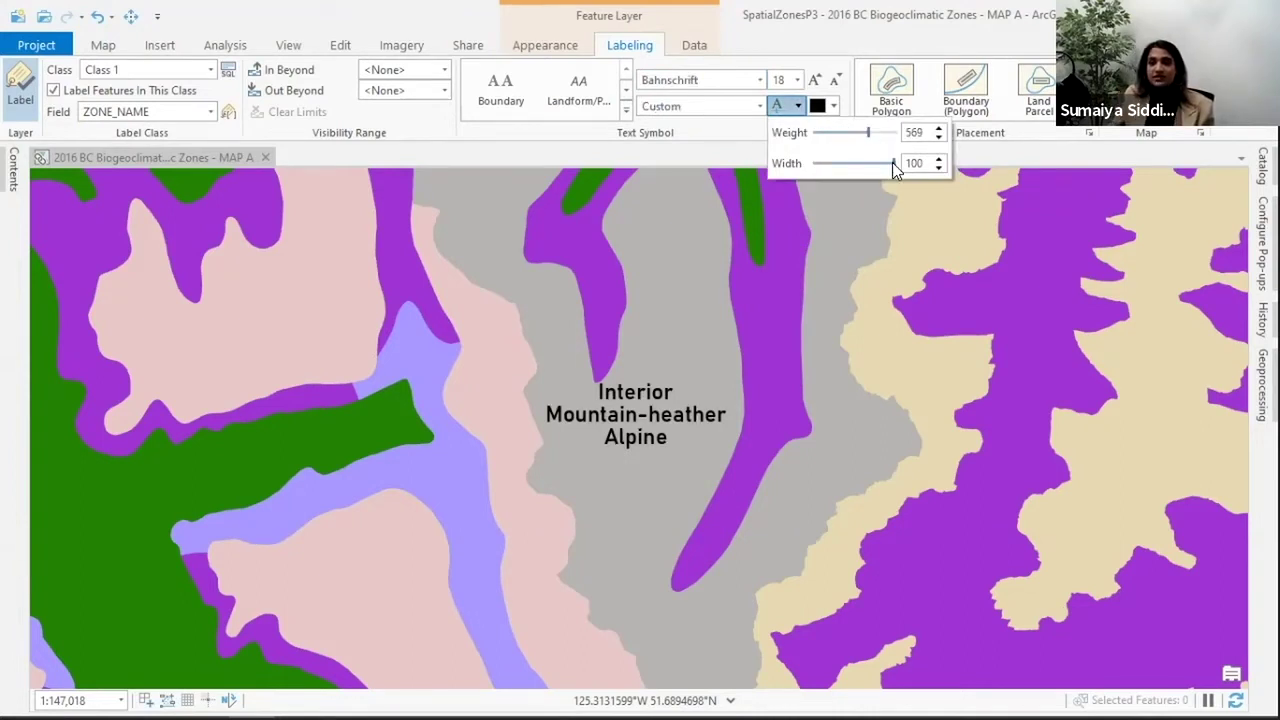
left_click_drag(891, 163, 856, 165)
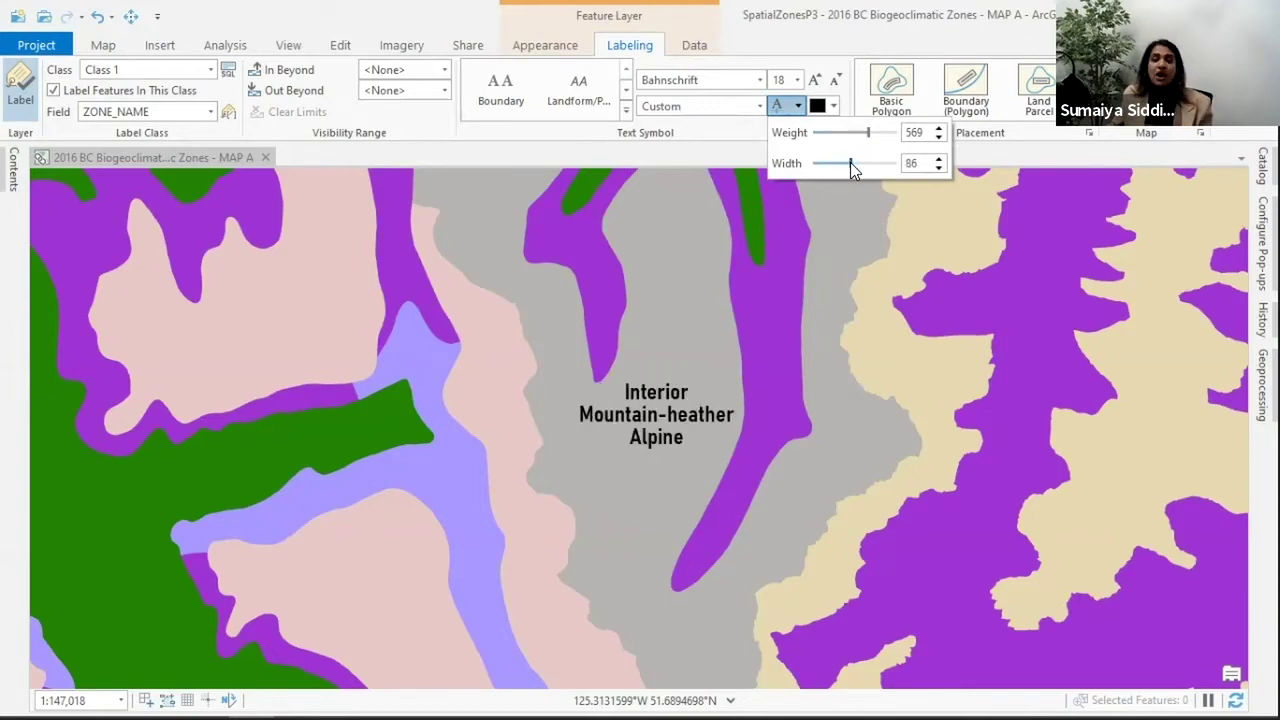
Step: Change the label font to Pathway Extreme with optical size 97 and an italic slant of 8
left_click(760, 80)
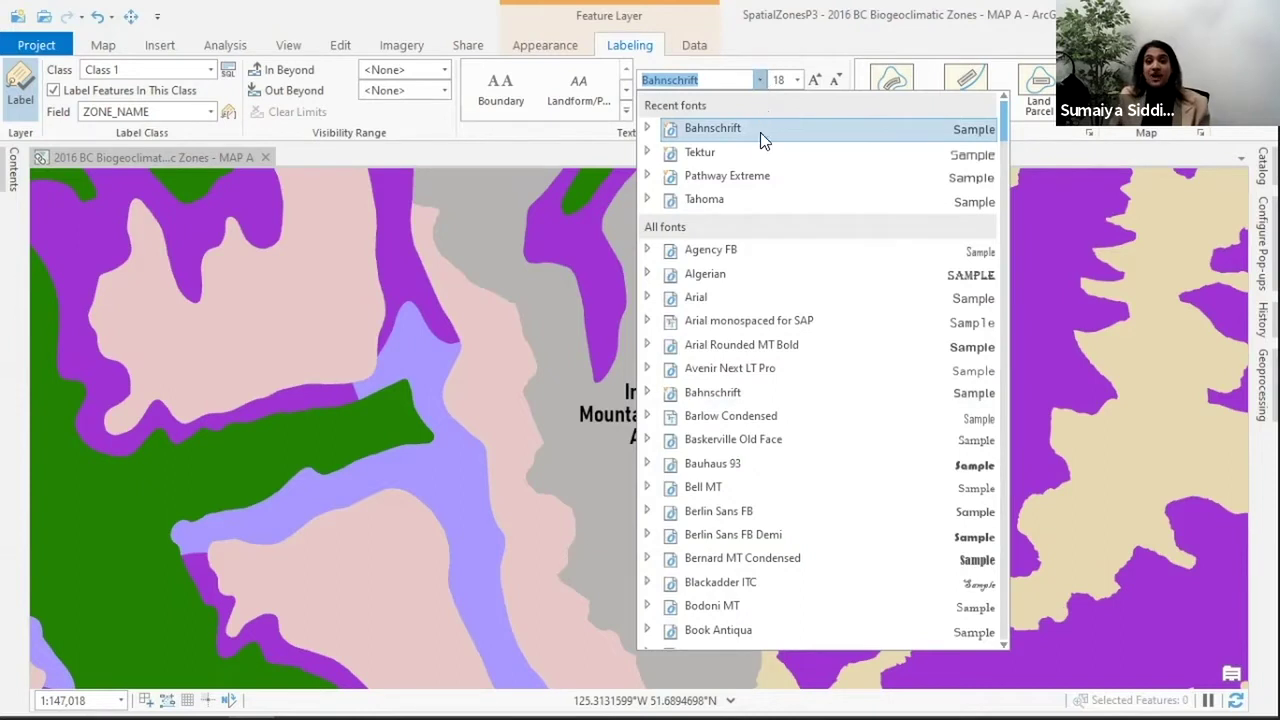
left_click(724, 178)
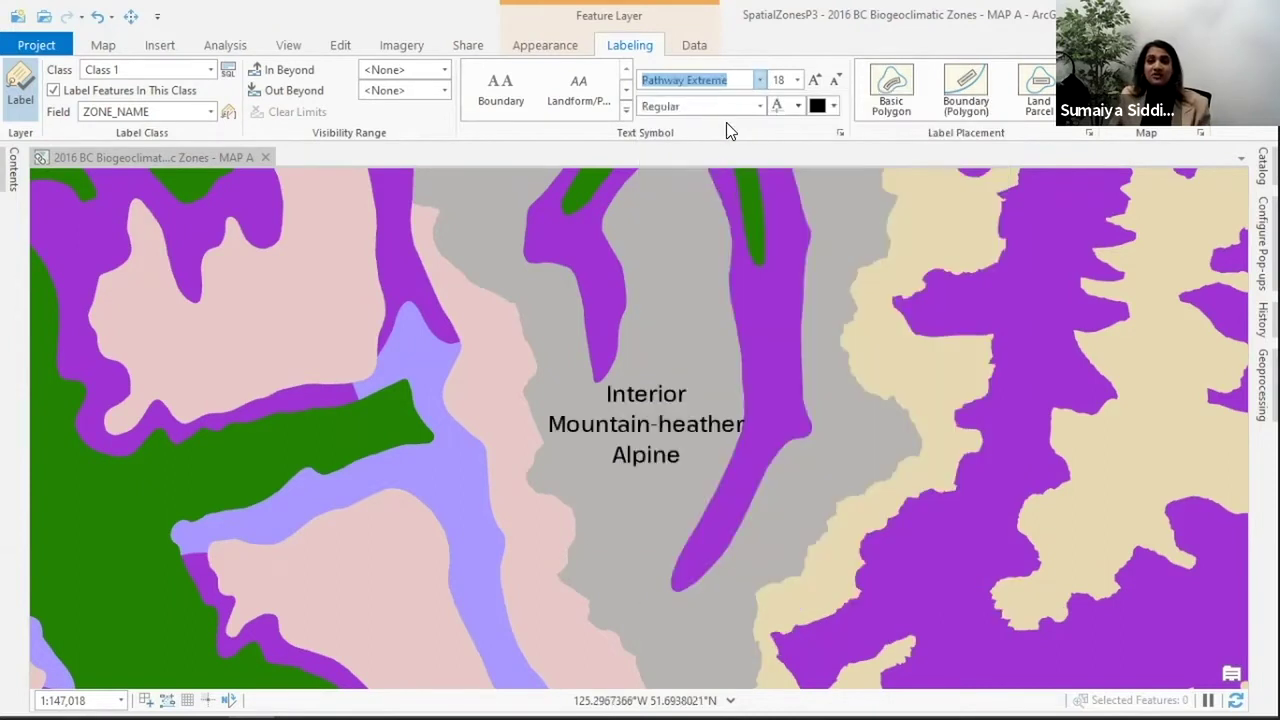
left_click(792, 110)
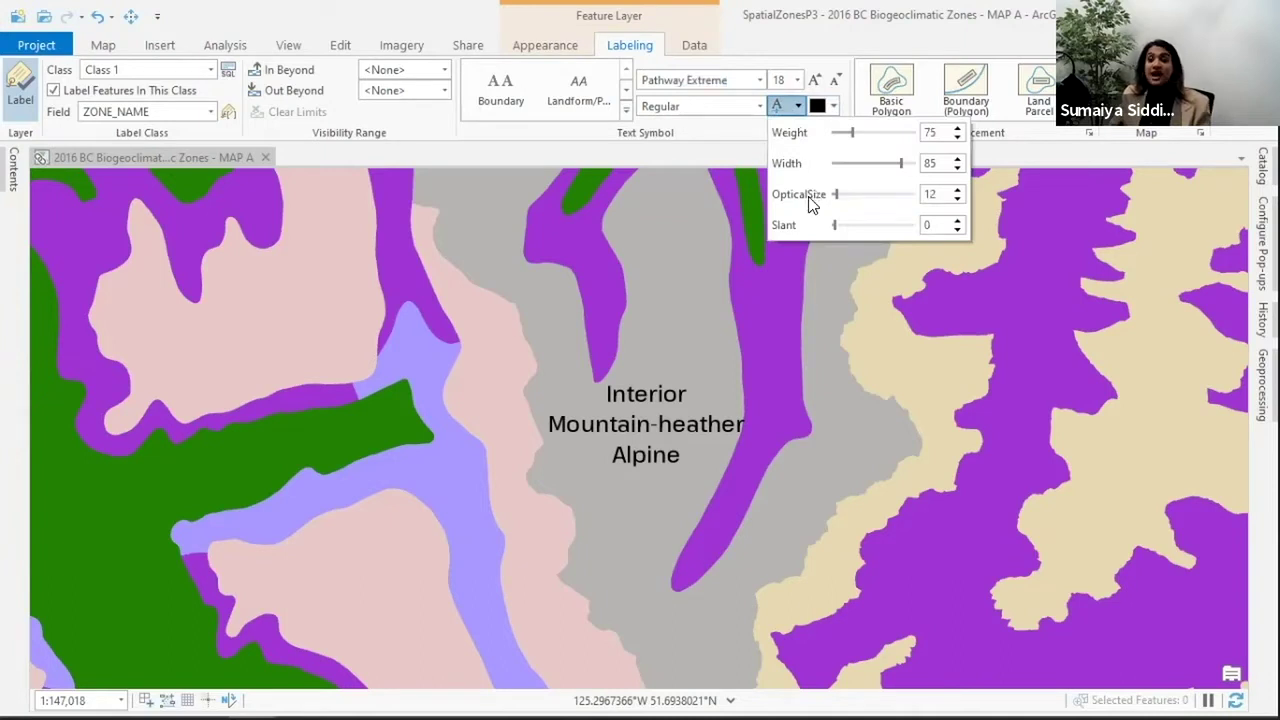
left_click_drag(836, 195, 886, 196)
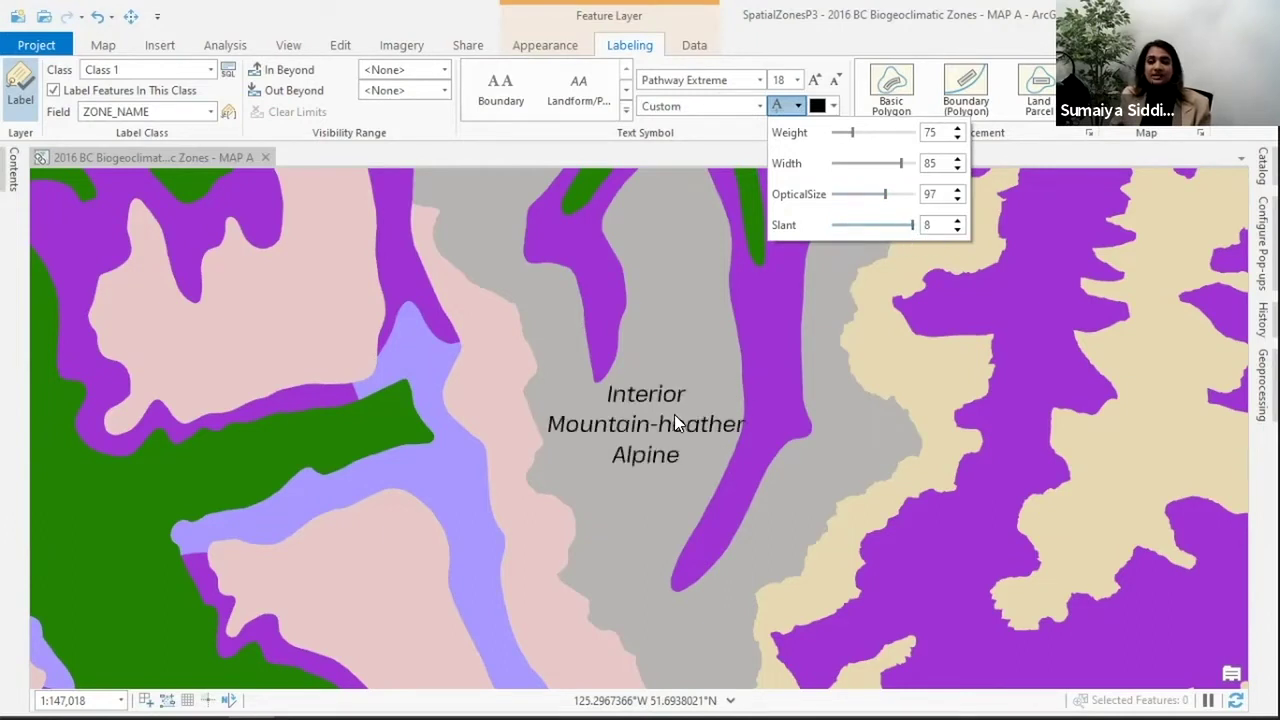
left_click(736, 148)
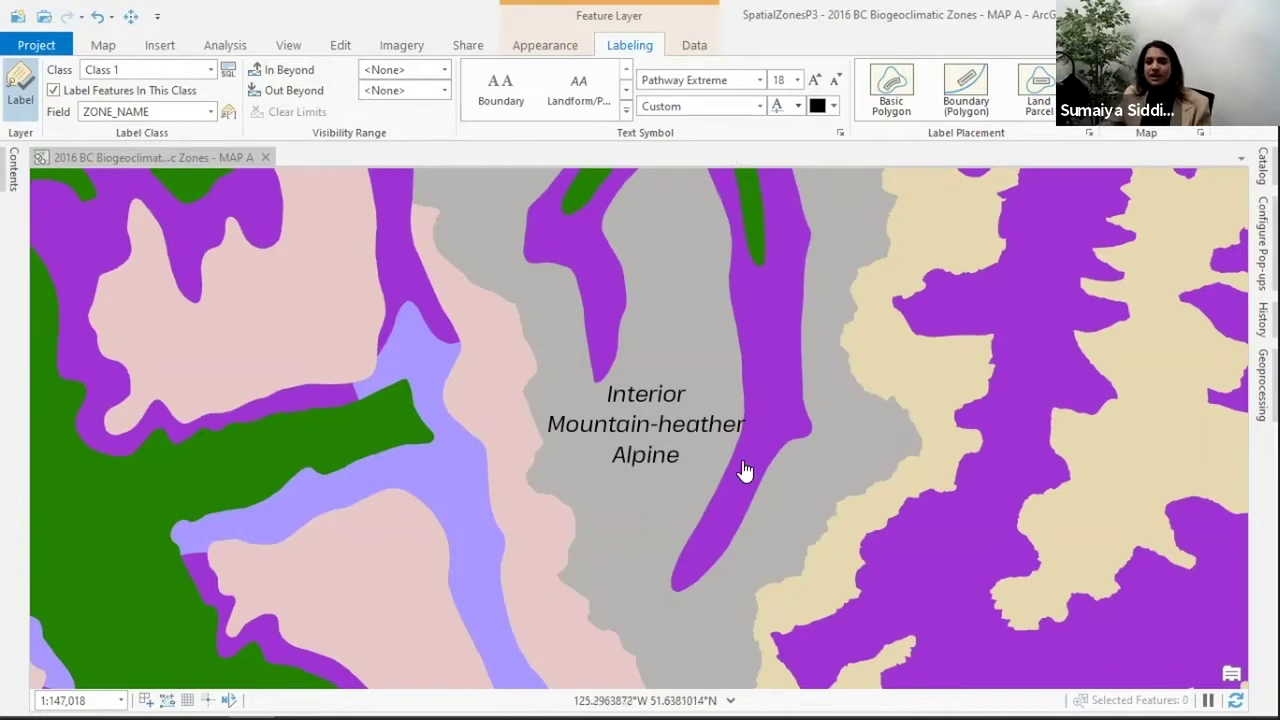
Step: Open the Interior Mountain-heather Alpine pop-up and scroll down to its attached zone photo
left_click(673, 333)
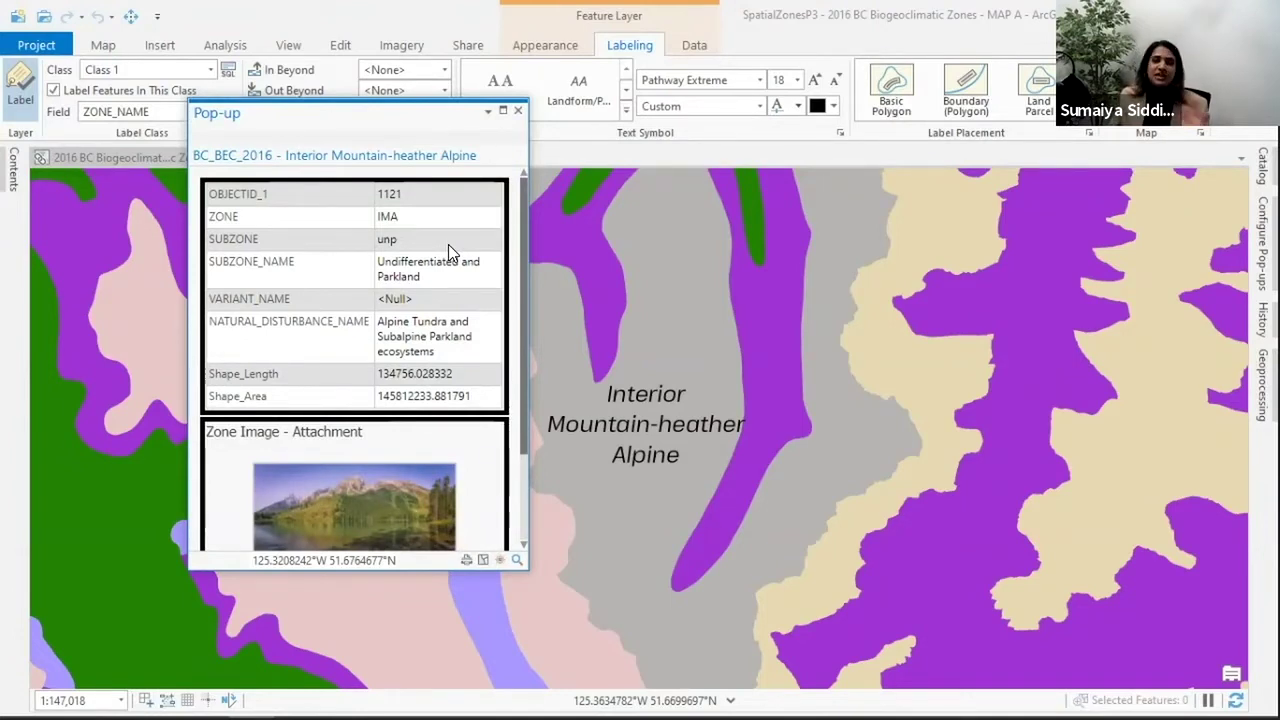
scroll(448, 244, "down", 3)
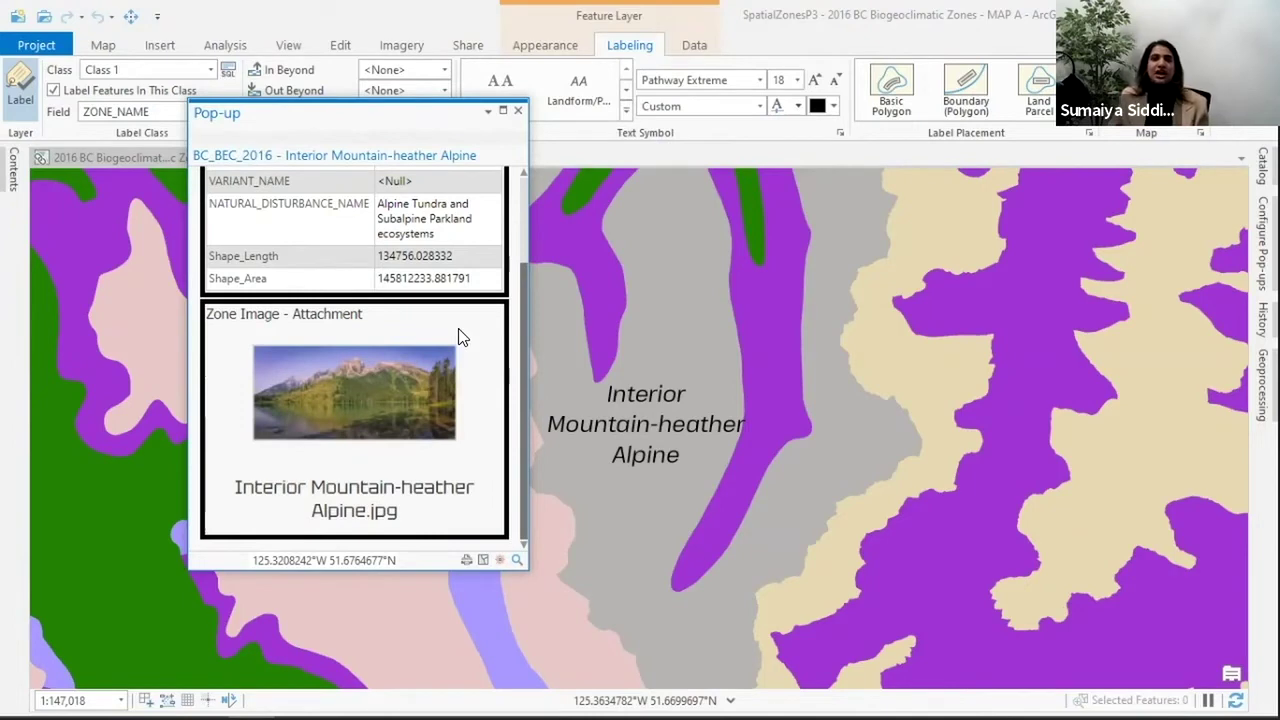
right_click(362, 367)
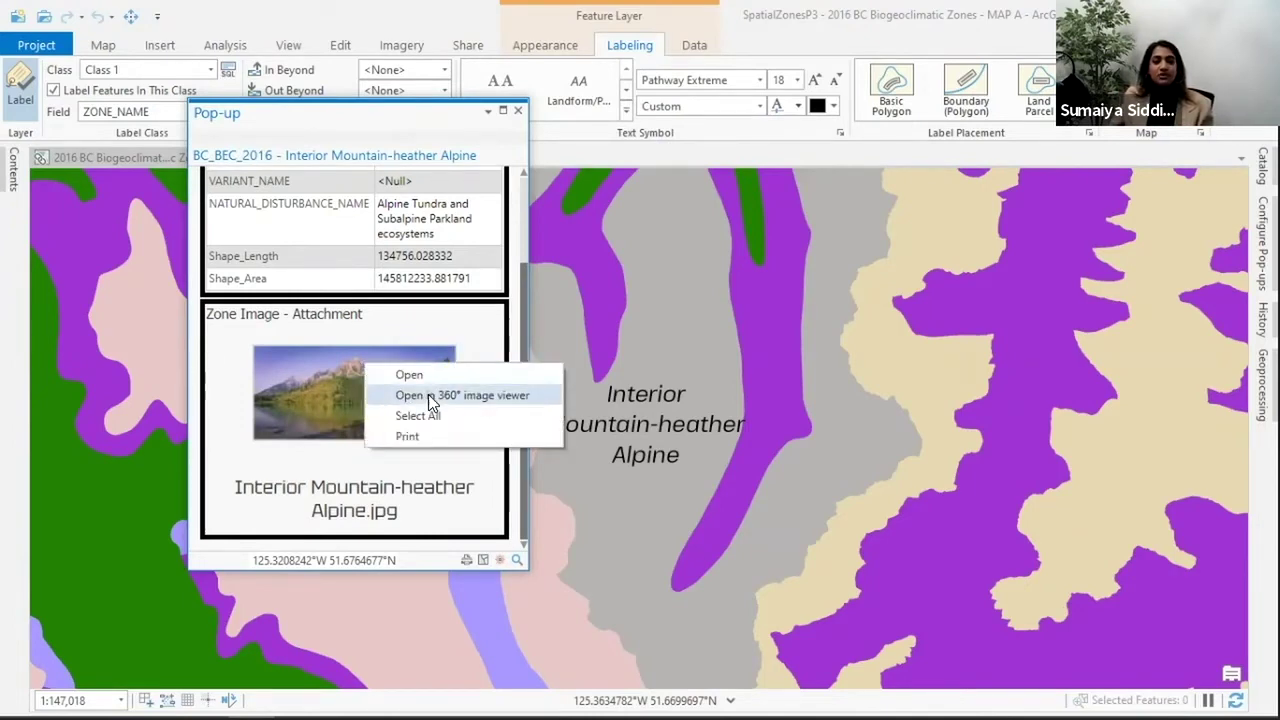
left_click(958, 404)
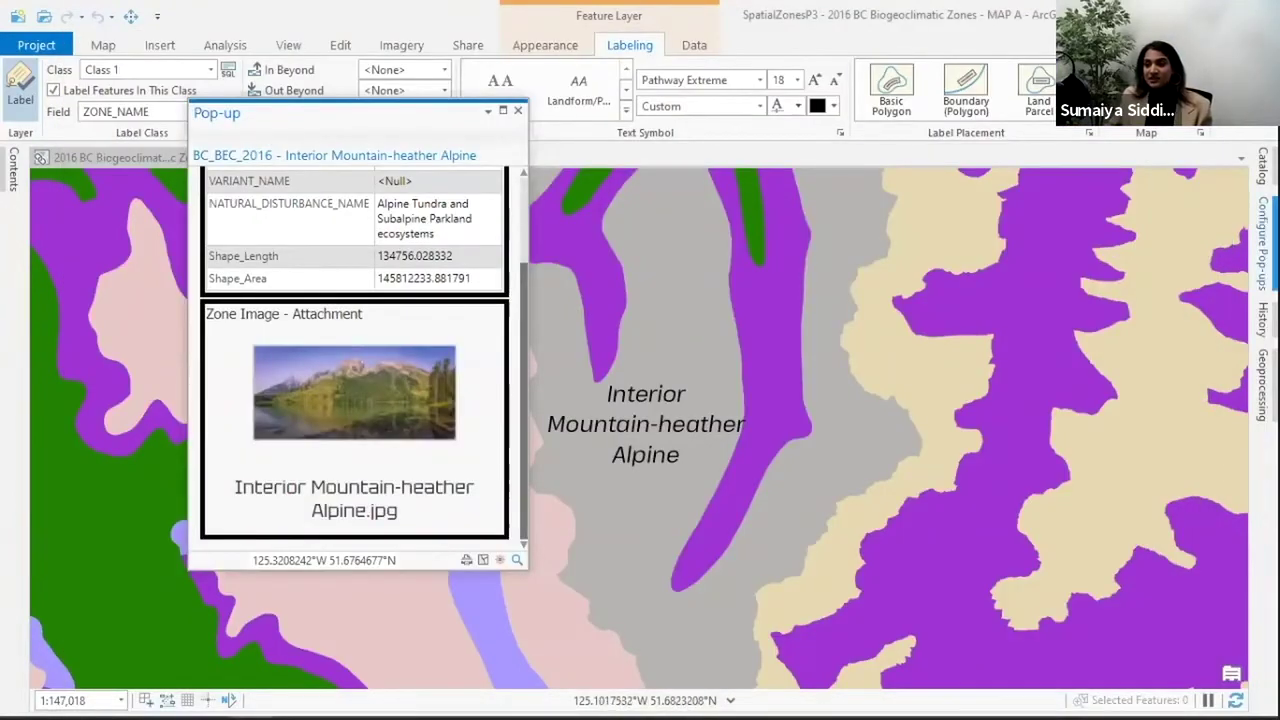
Step: Open and pin the Configure Pop-ups pane for the BCBEC_2016 layer
left_click(1263, 240)
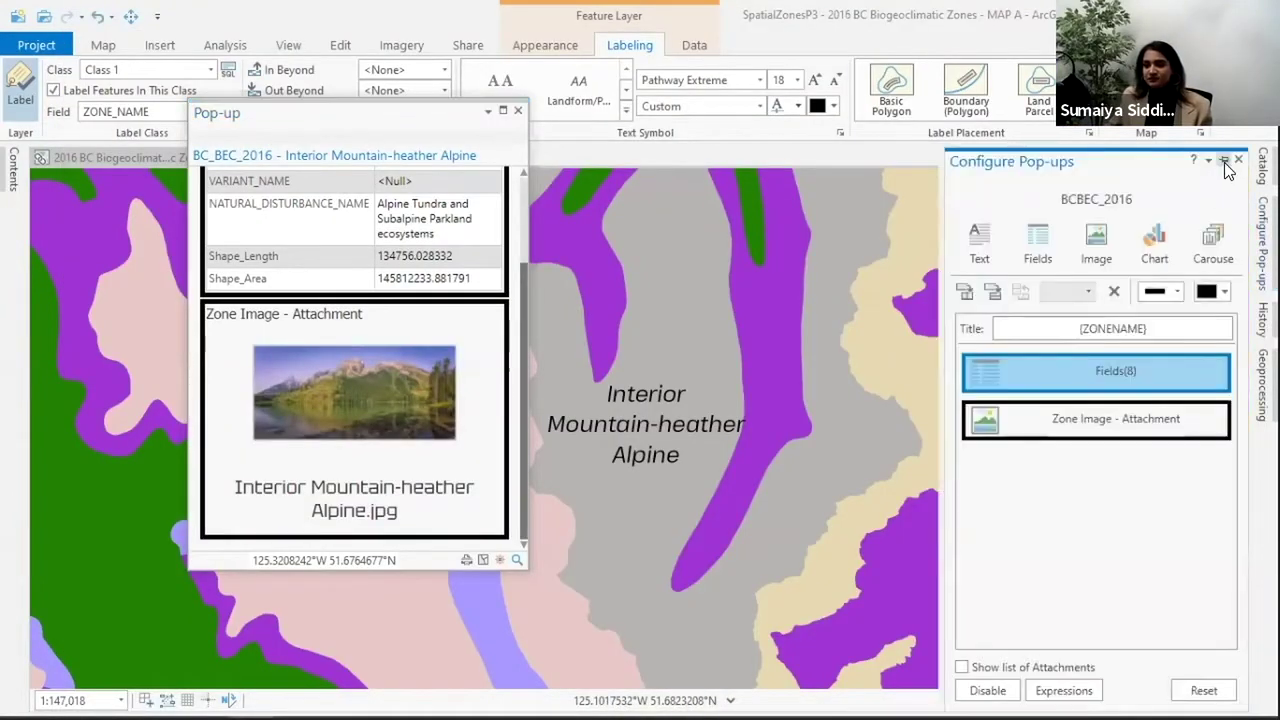
left_click(1246, 160)
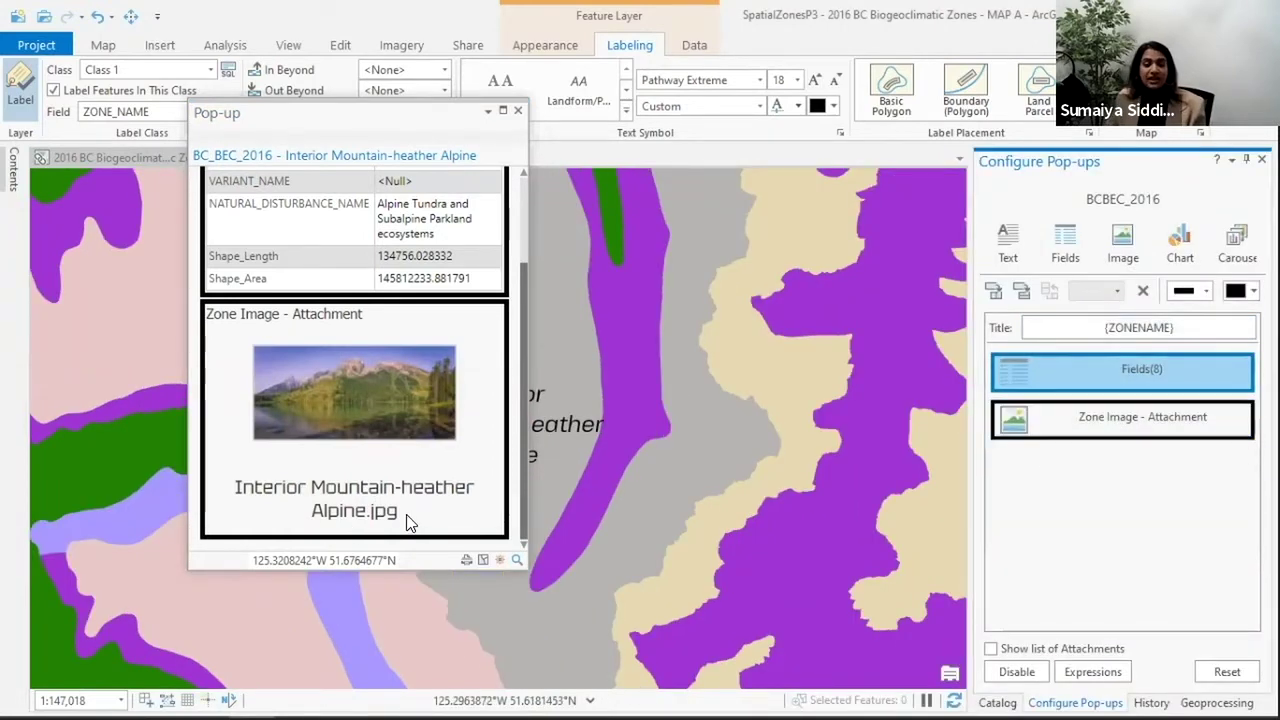
left_click_drag(408, 518, 236, 494)
left_click(279, 487)
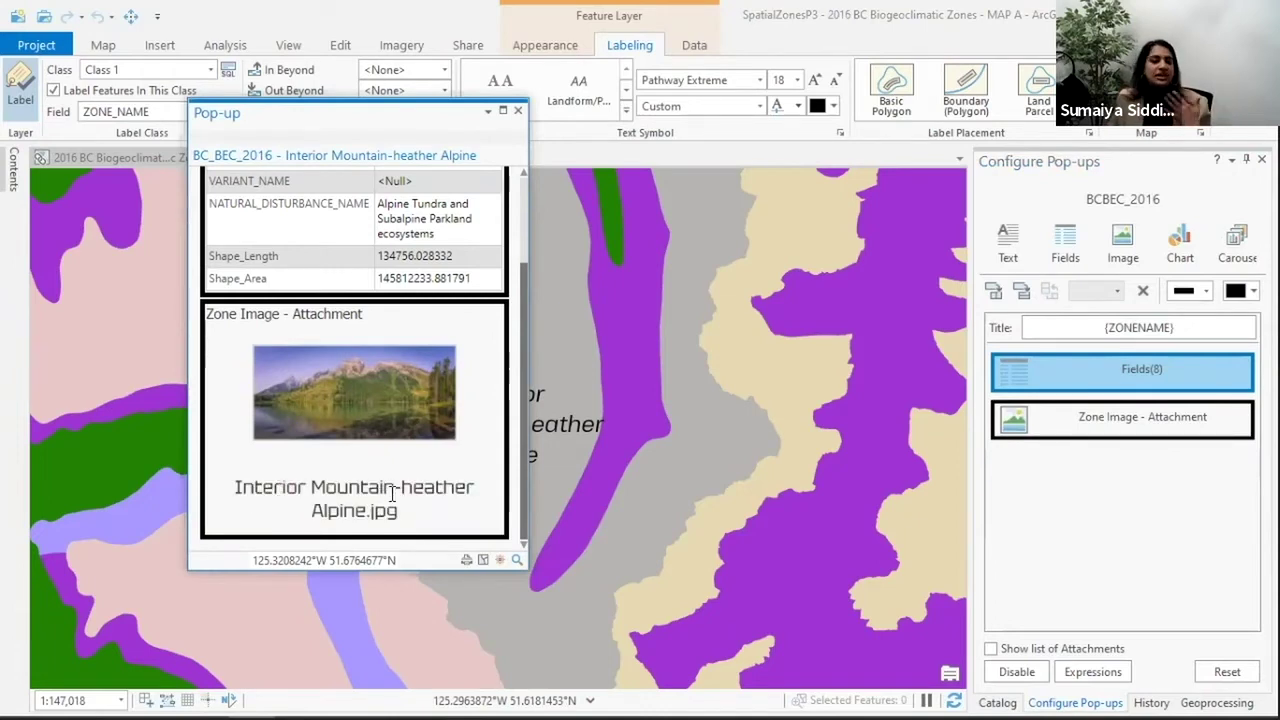
Step: Inspect the Zone Image attachment's caption expression in its settings, then go back
left_click(1094, 422)
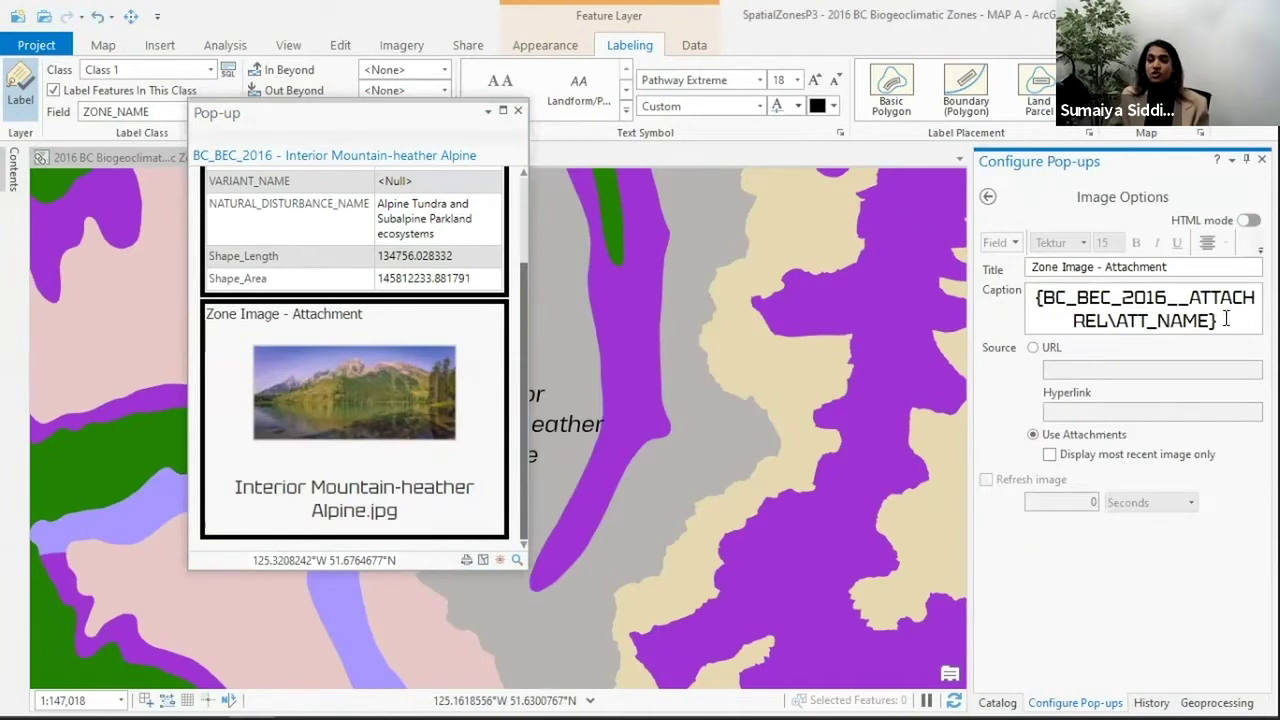
left_click_drag(1226, 318, 1064, 298)
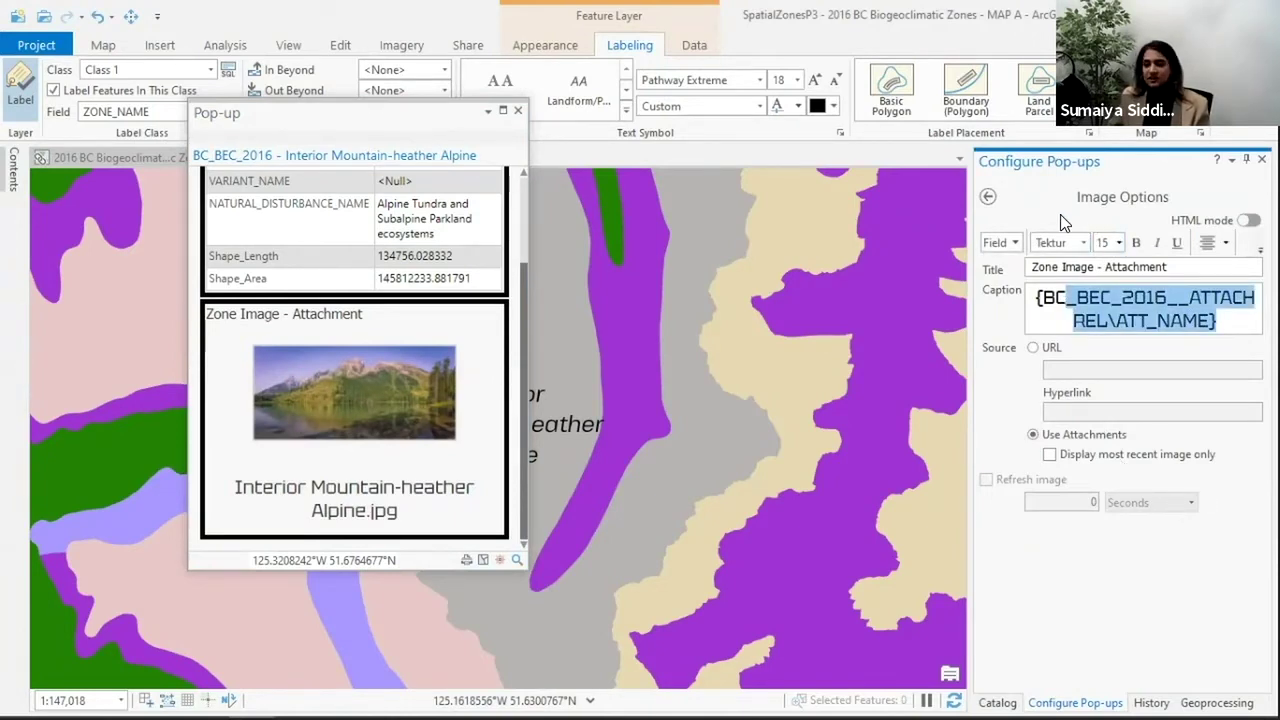
left_click(990, 197)
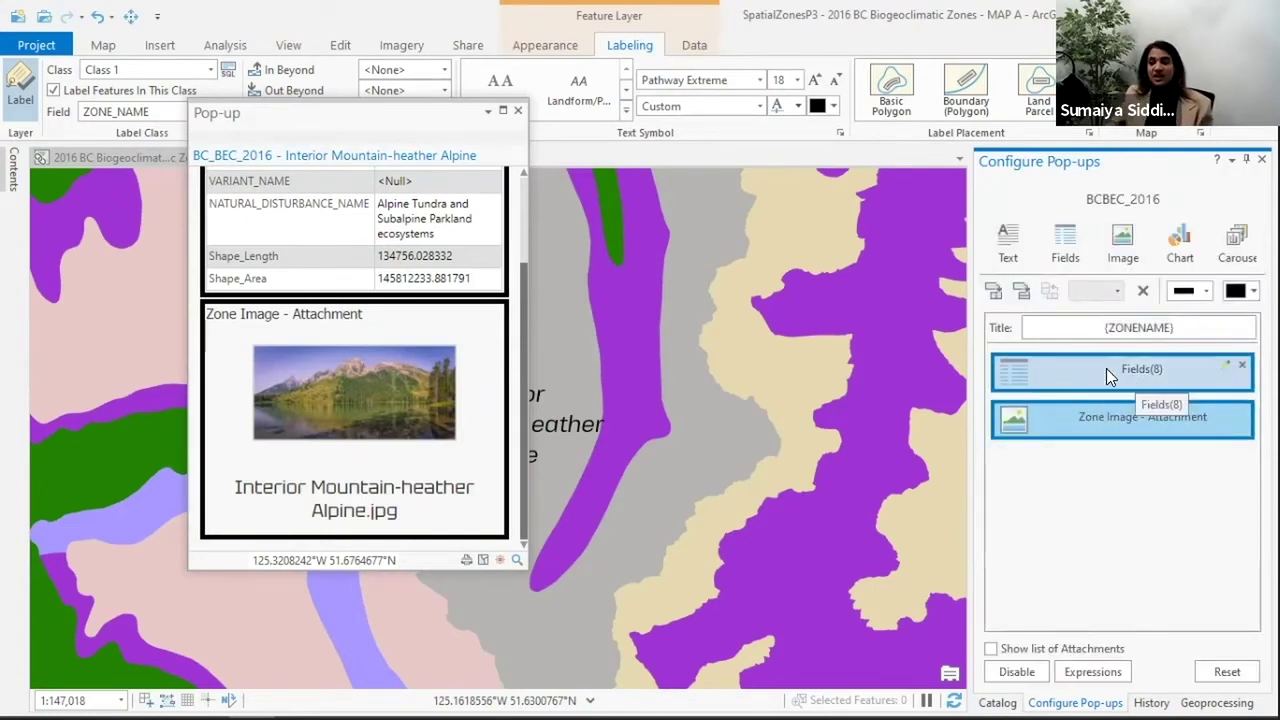
Step: Convert the zone pop-up's Fields element into an HTML text element
left_click(1120, 374)
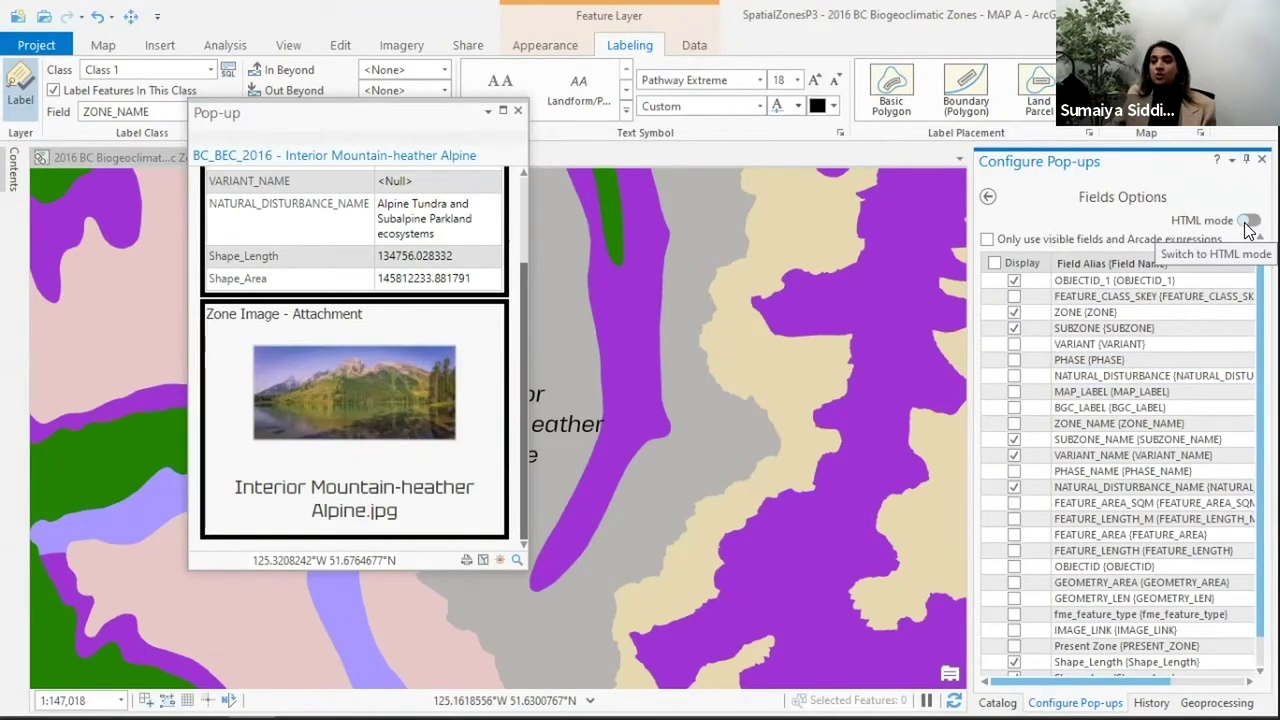
left_click(1248, 222)
left_click(695, 416)
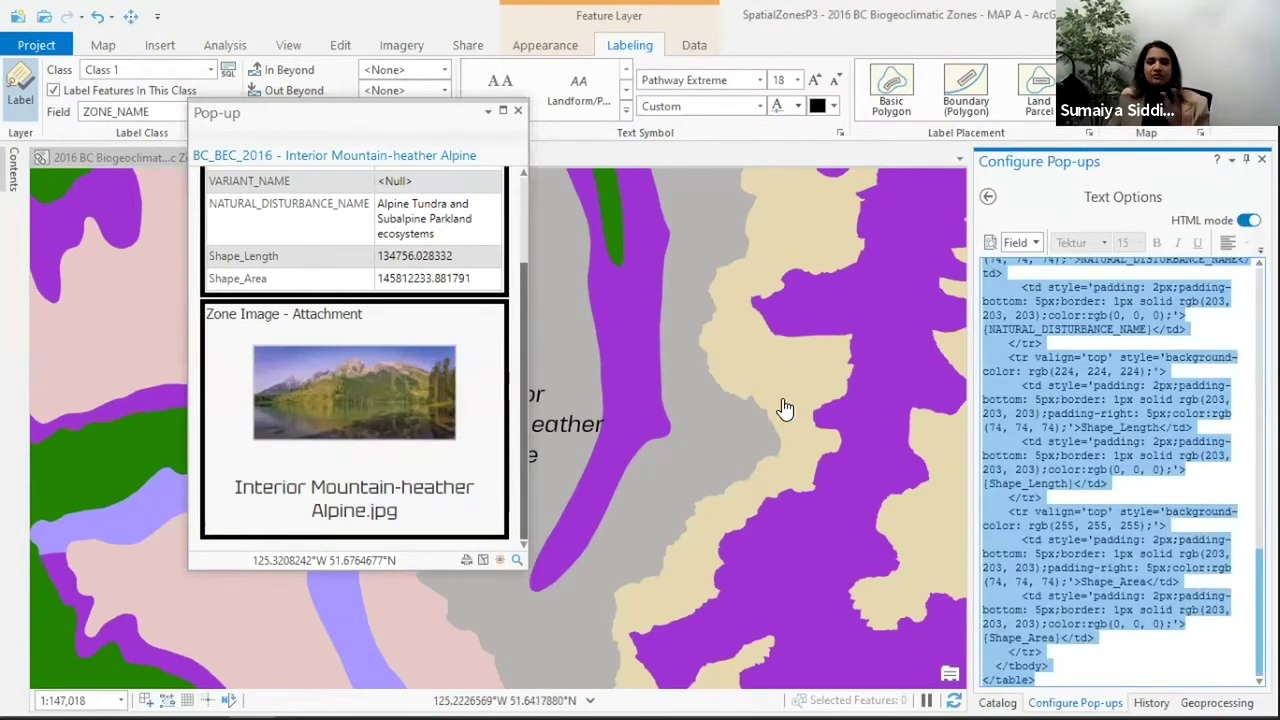
Step: Paste coloured-row table HTML that includes ZONE_NAME, then reopen the zone pop-up to check it
scroll(462, 358, "up", 3)
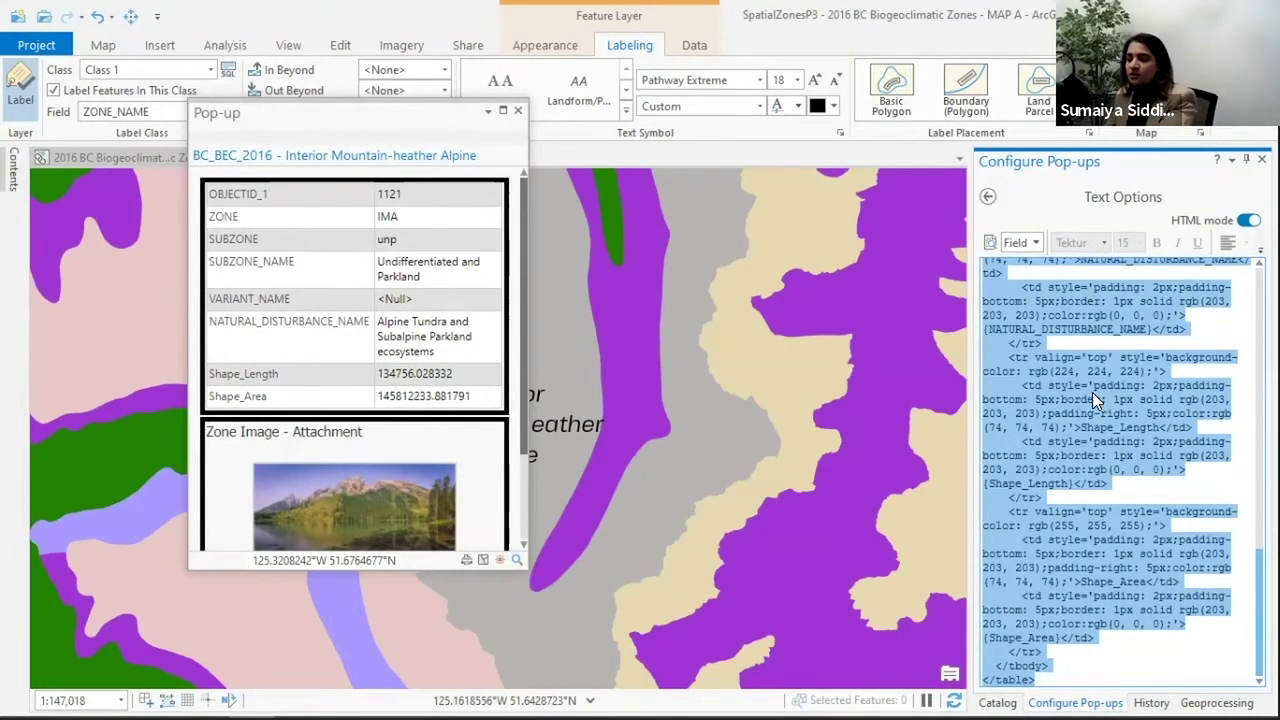
key("ctrl+v")
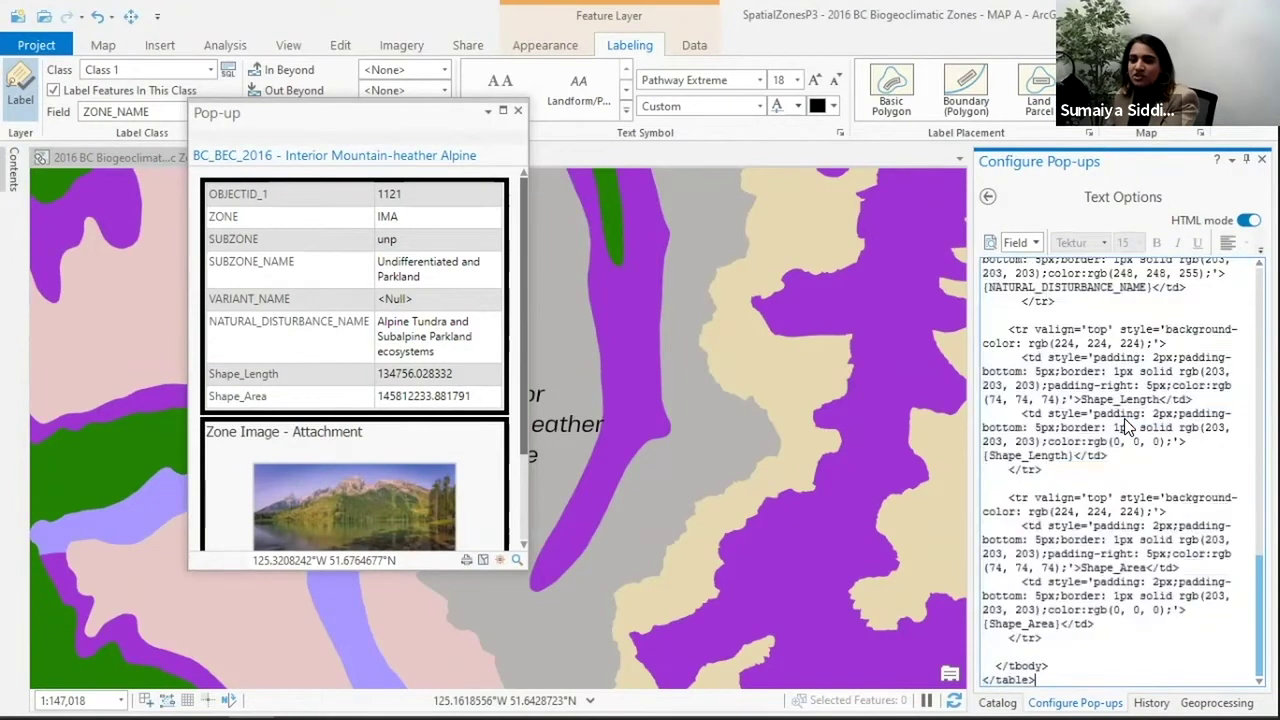
left_click(988, 200)
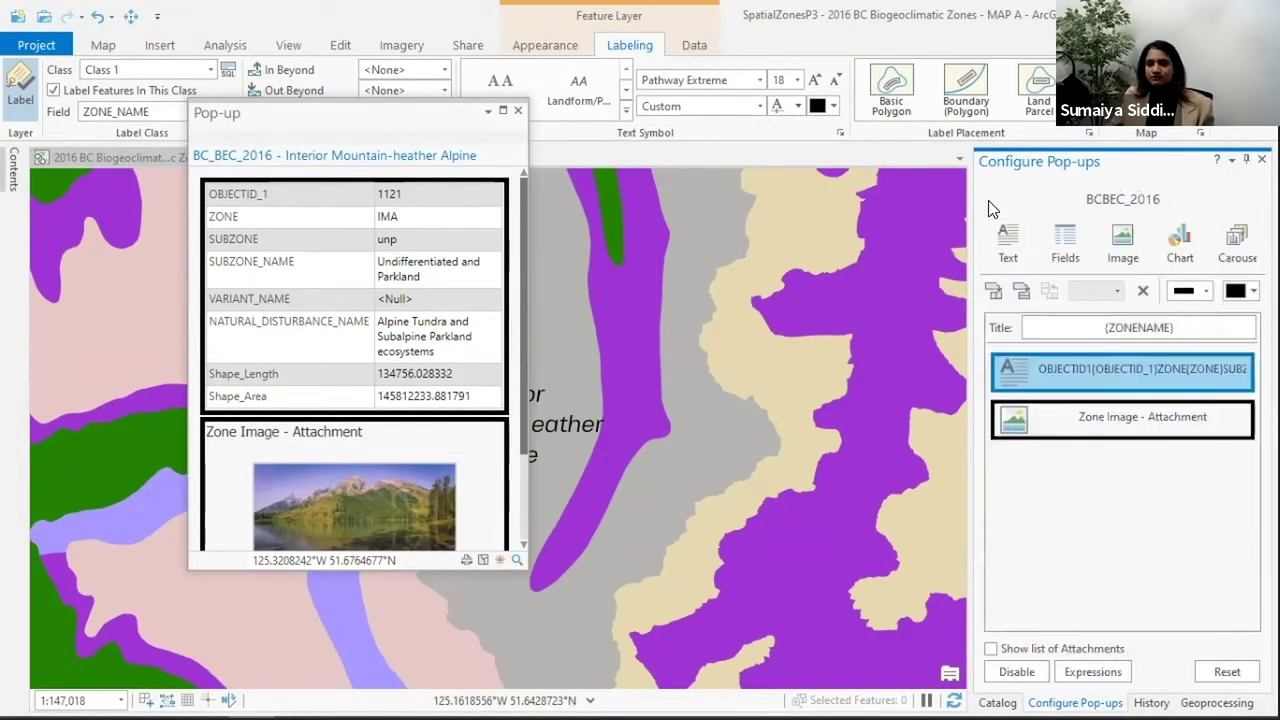
left_click(690, 422)
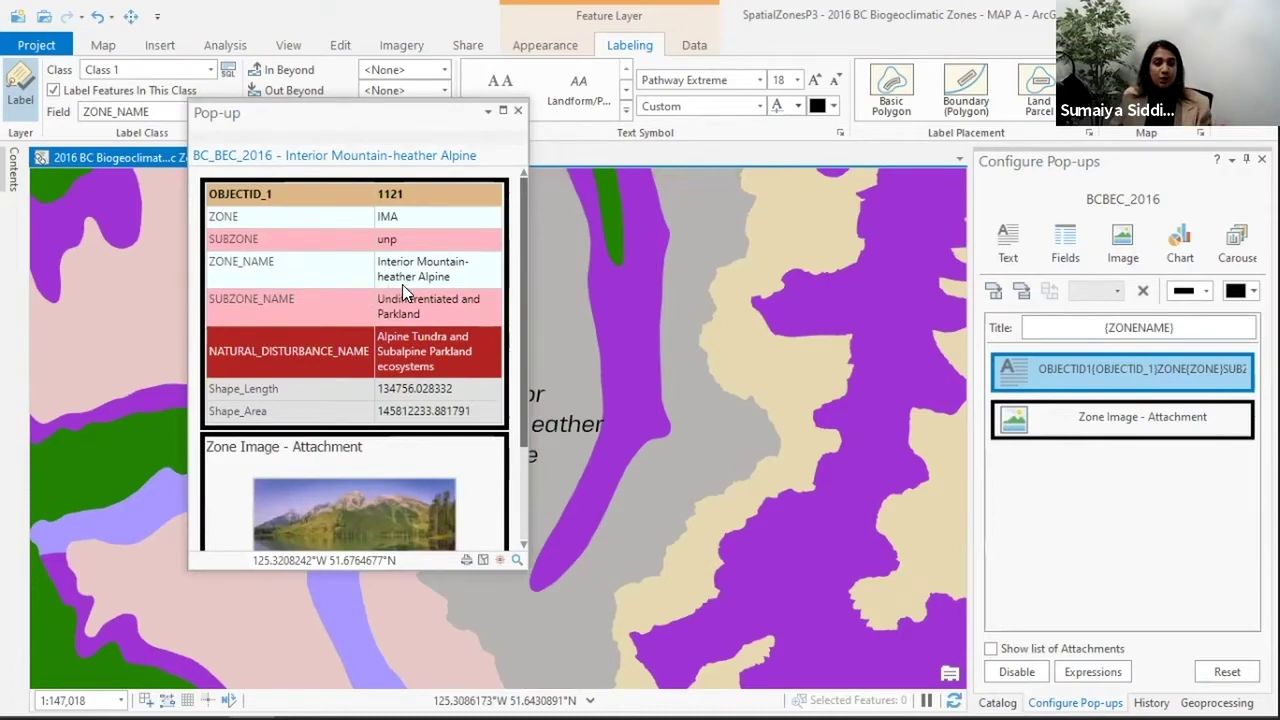
scroll(402, 284, "down", 3)
scroll(404, 284, "up", 3)
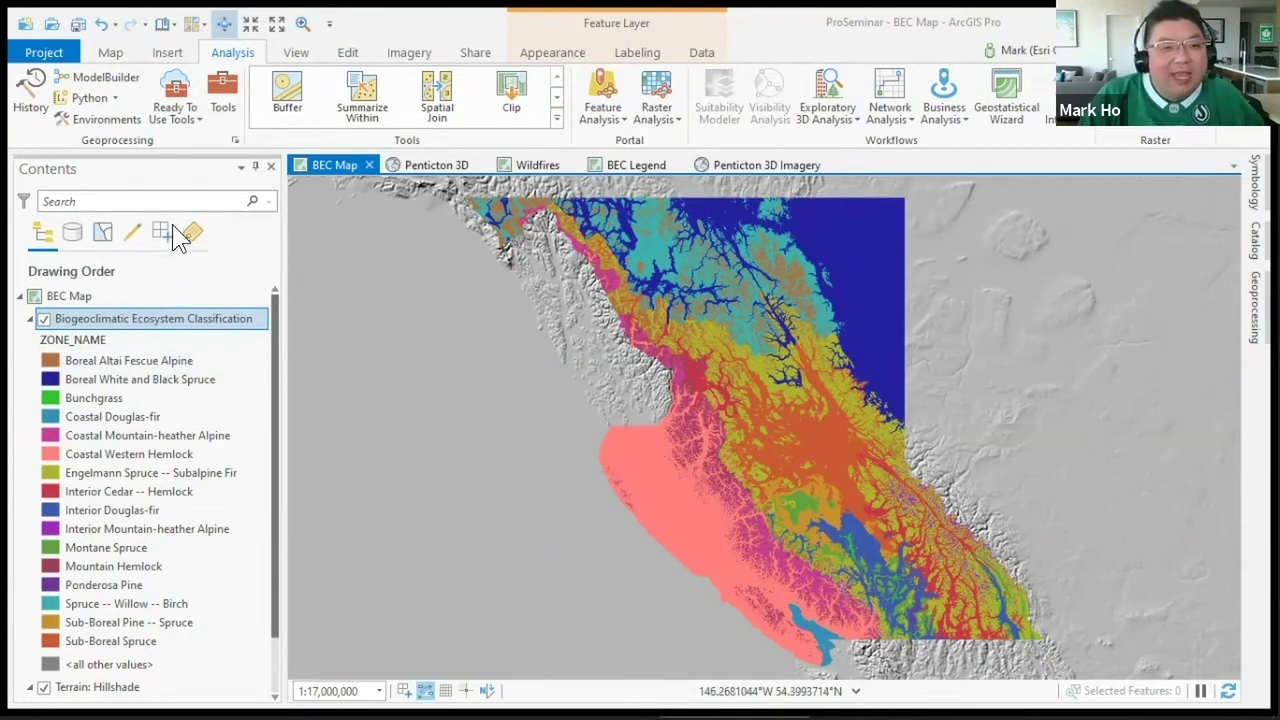
Step: Go to the Penticton bookmark and zoom in further to about 1:514,728
left_click(165, 23)
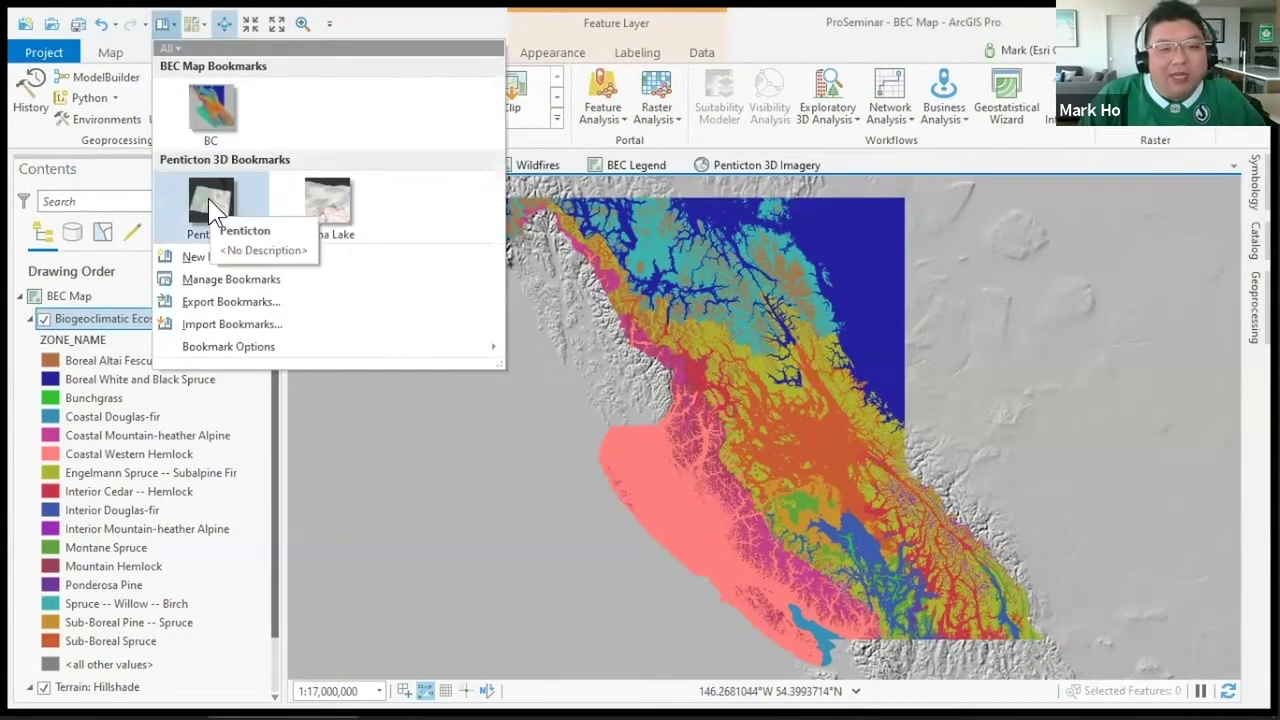
key("Escape")
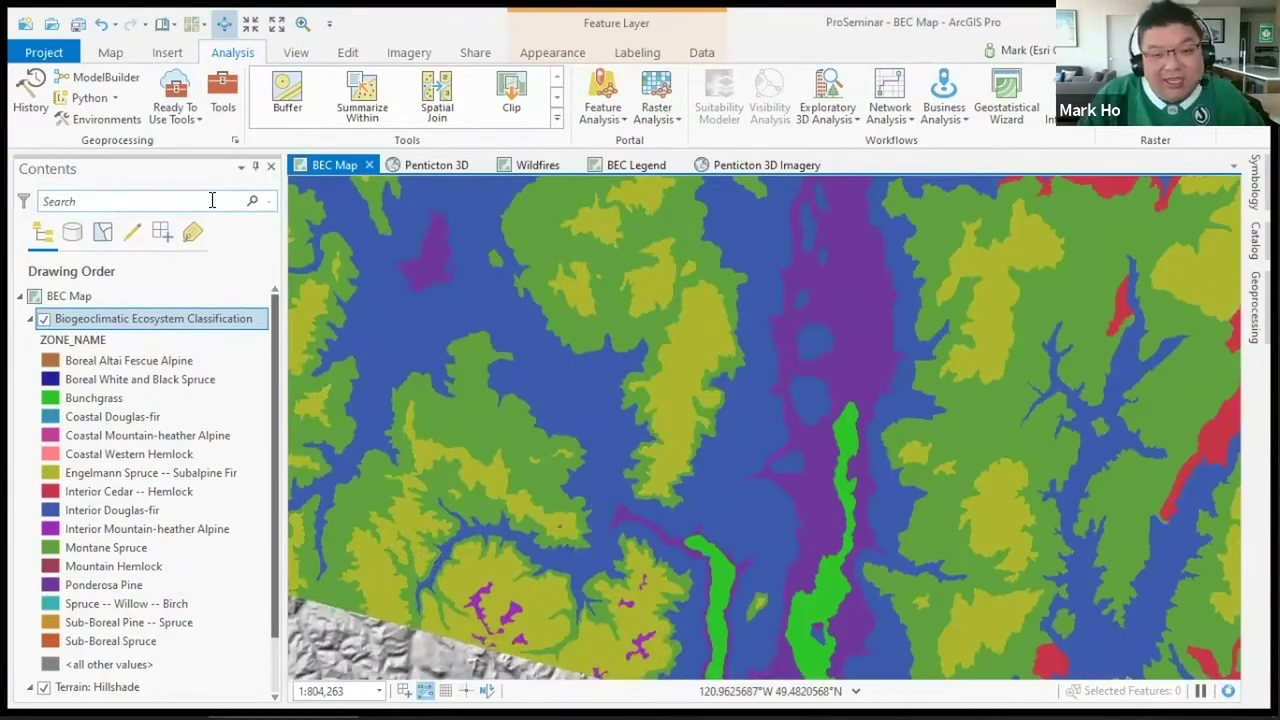
scroll(669, 461, "up", 1)
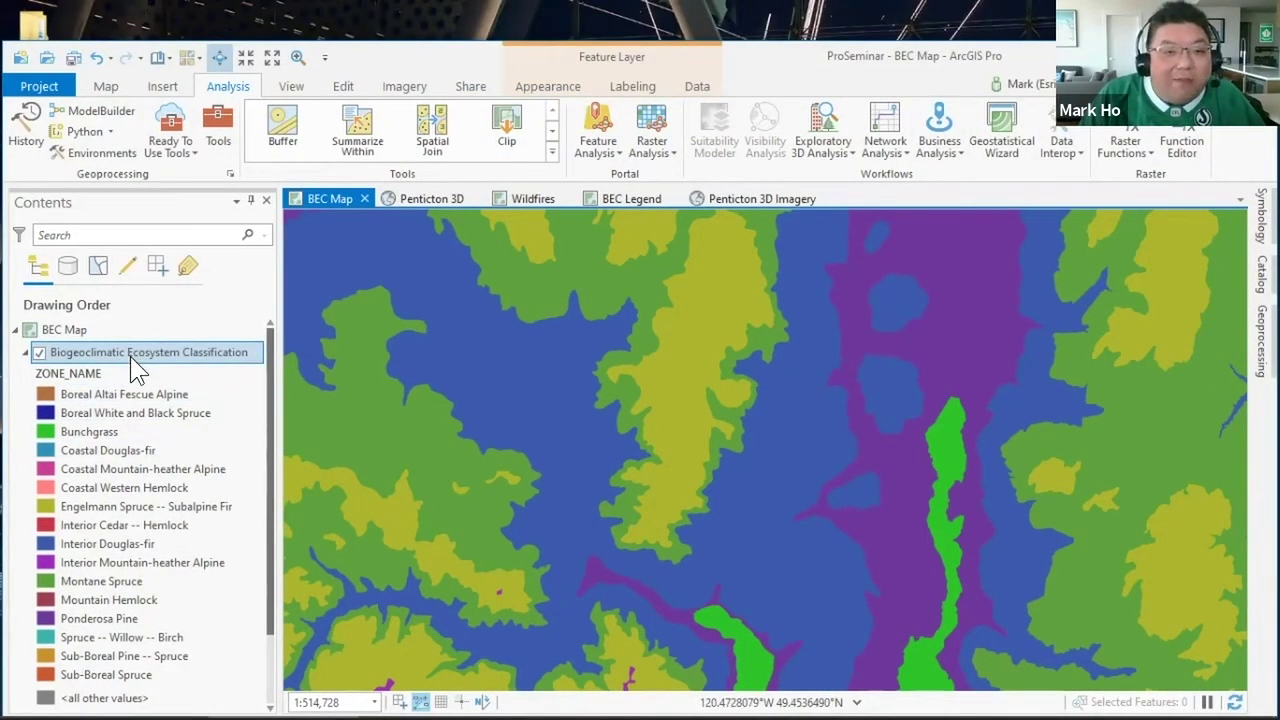
left_click(110, 87)
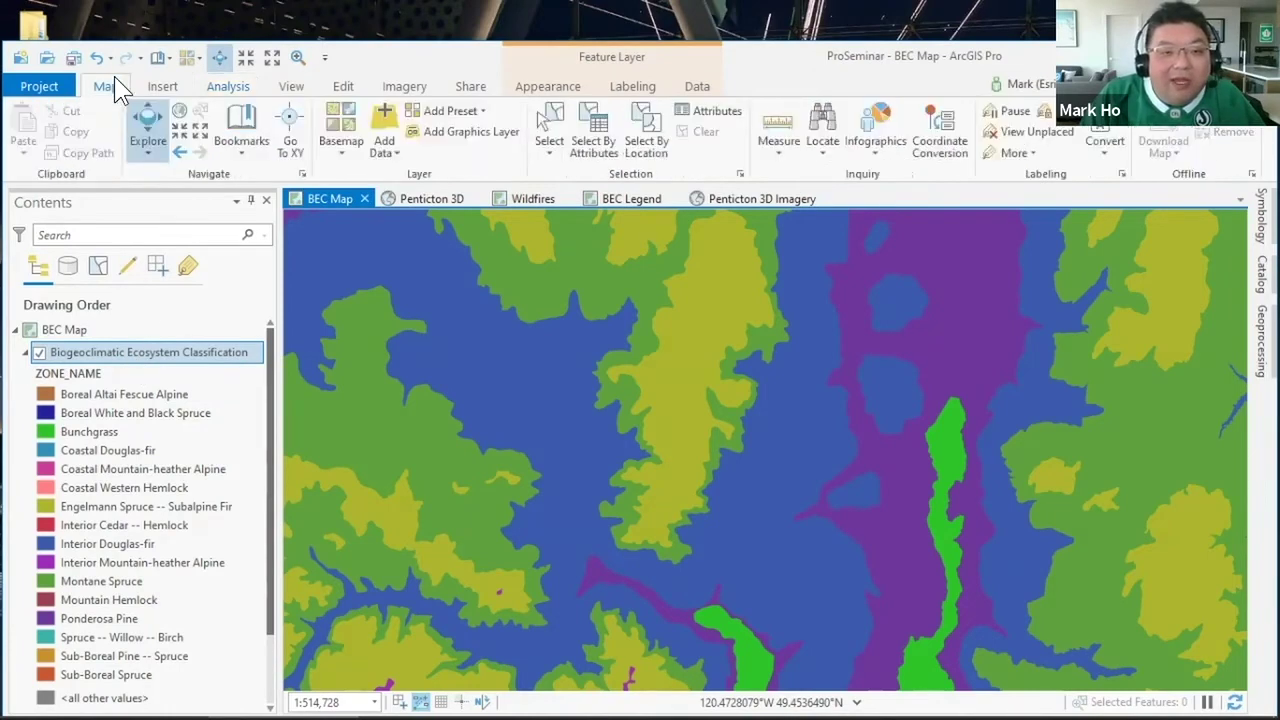
Step: Make the BEC zone layer partly transparent over the hillshade
left_click(548, 88)
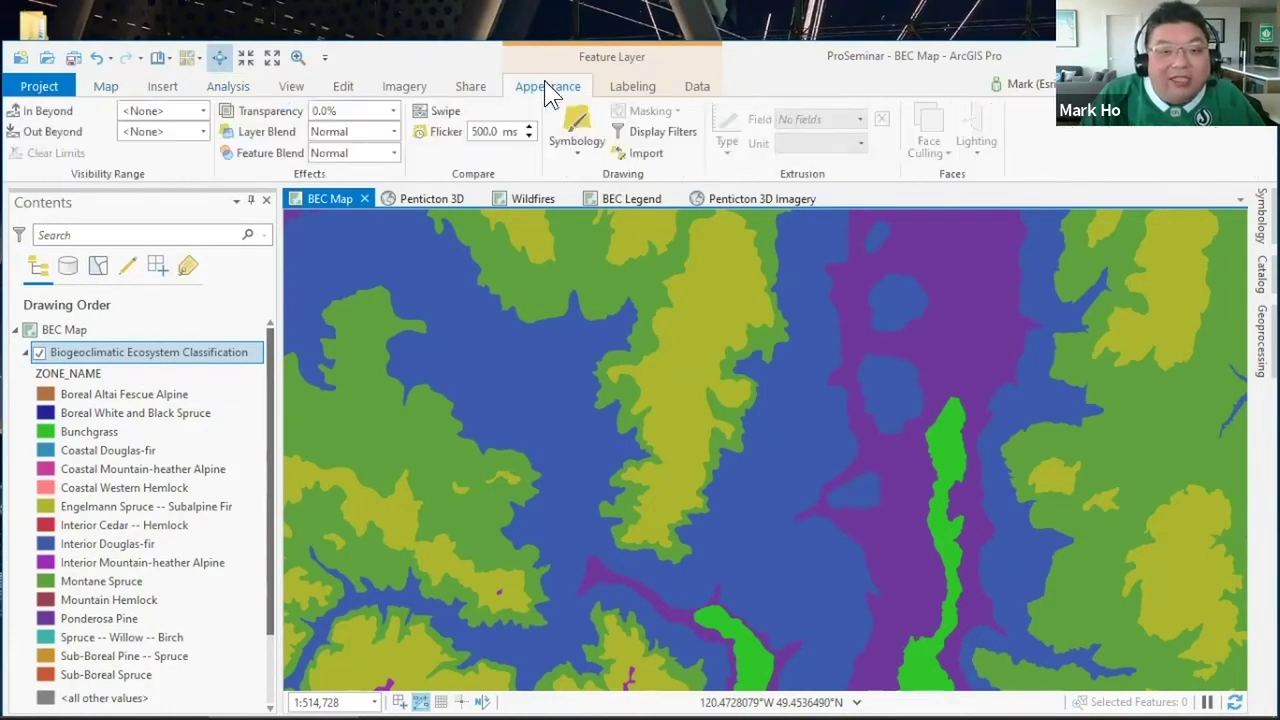
left_click(386, 129)
mouse_move(313, 133)
left_mouse_down()
mouse_move(335, 133)
mouse_move(314, 133)
left_mouse_up()
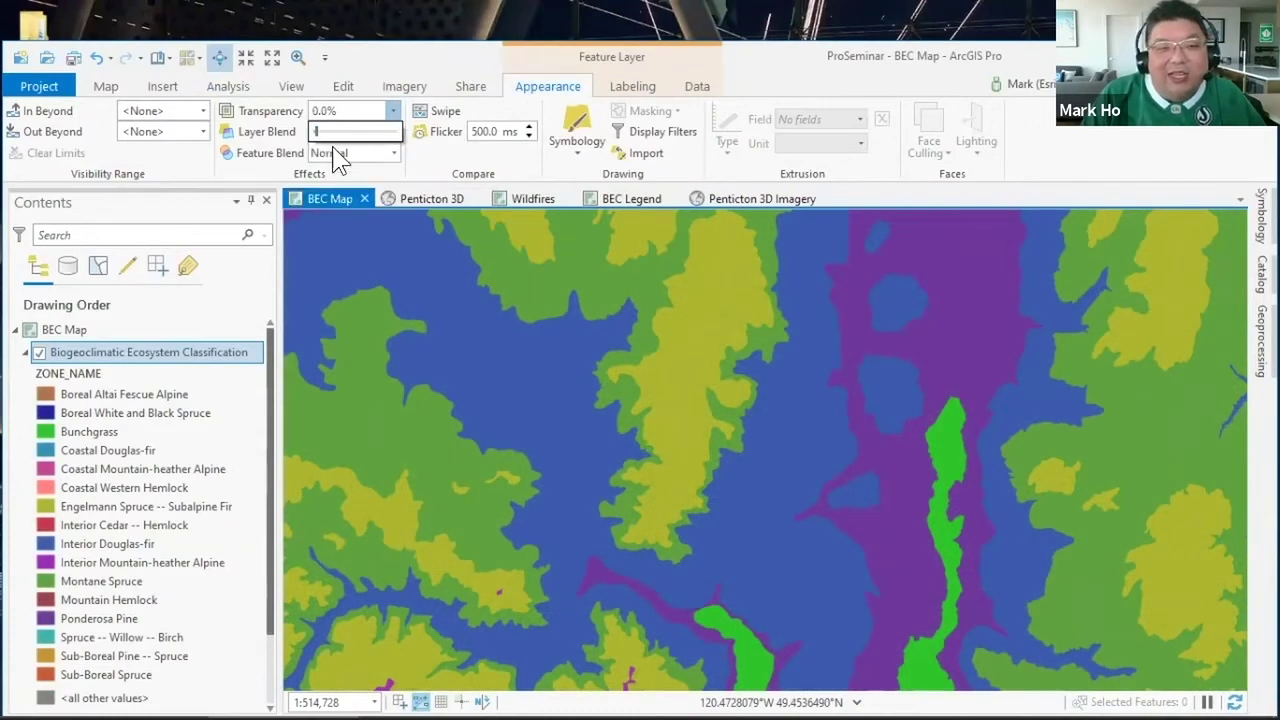
left_click(425, 168)
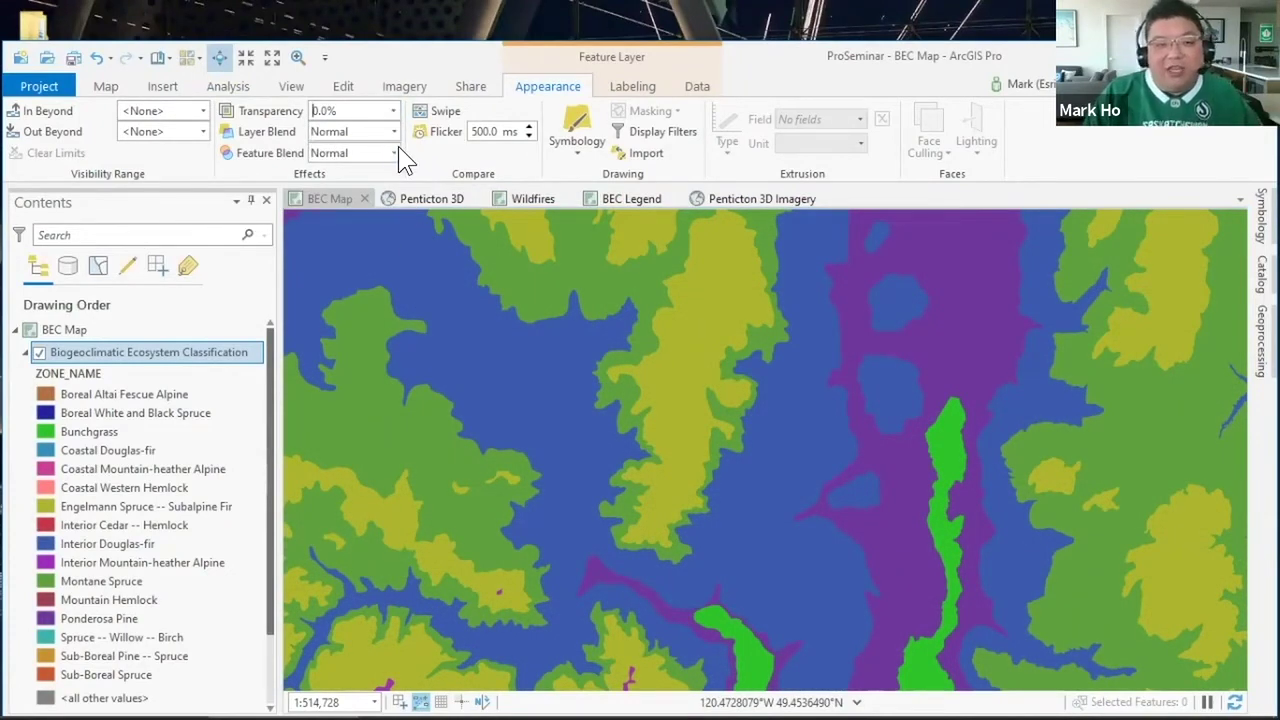
Step: Try Lighten, then set the zone layer's blend mode to Linear Burn and maximize the window
left_click(396, 132)
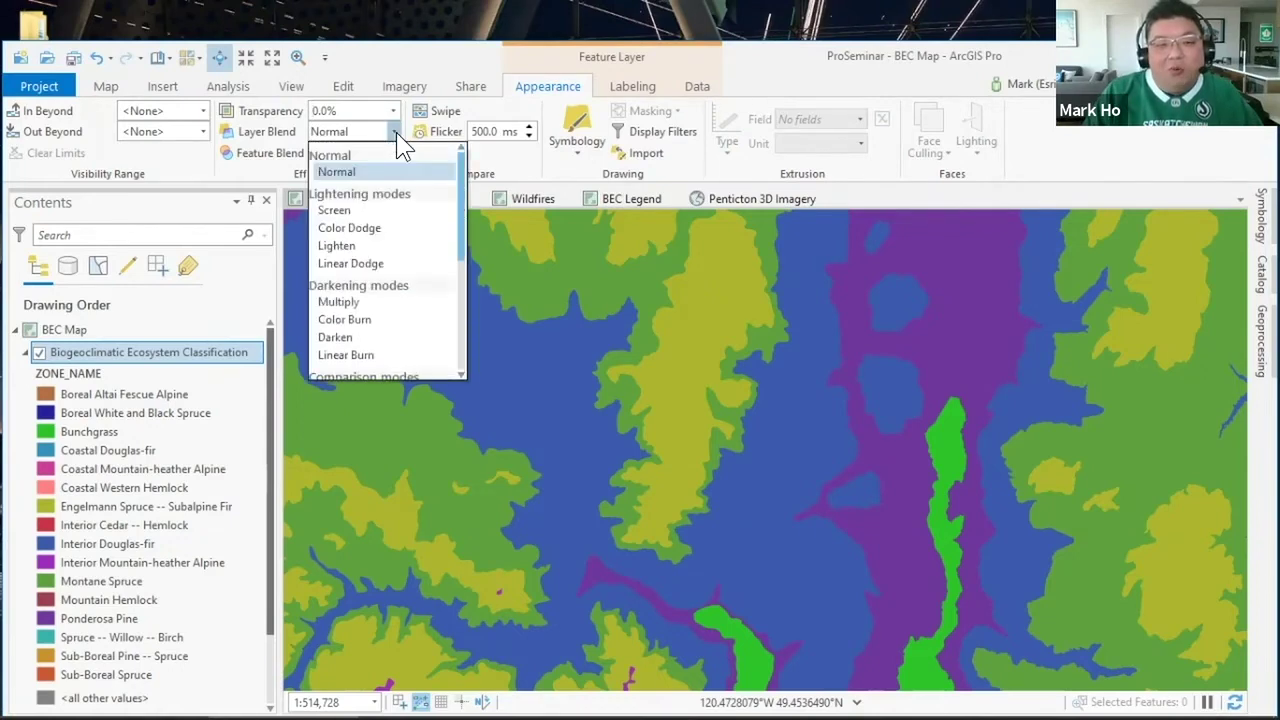
left_click(403, 250)
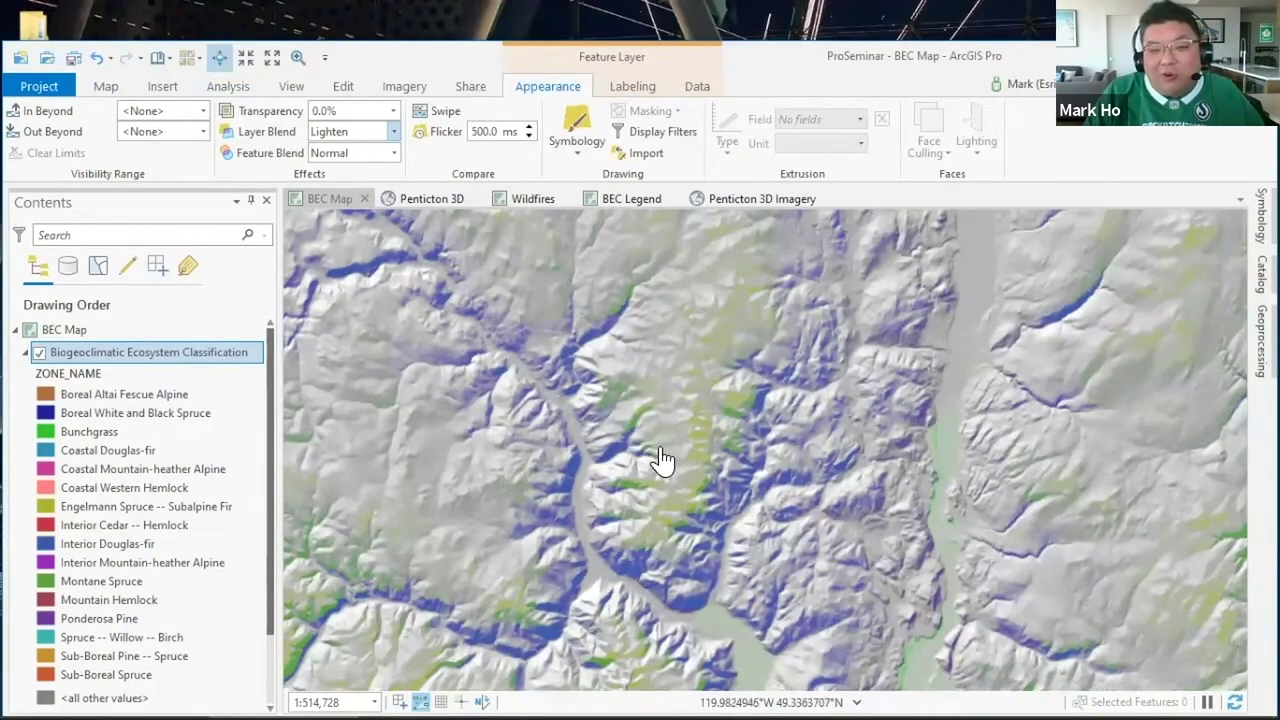
left_click(394, 132)
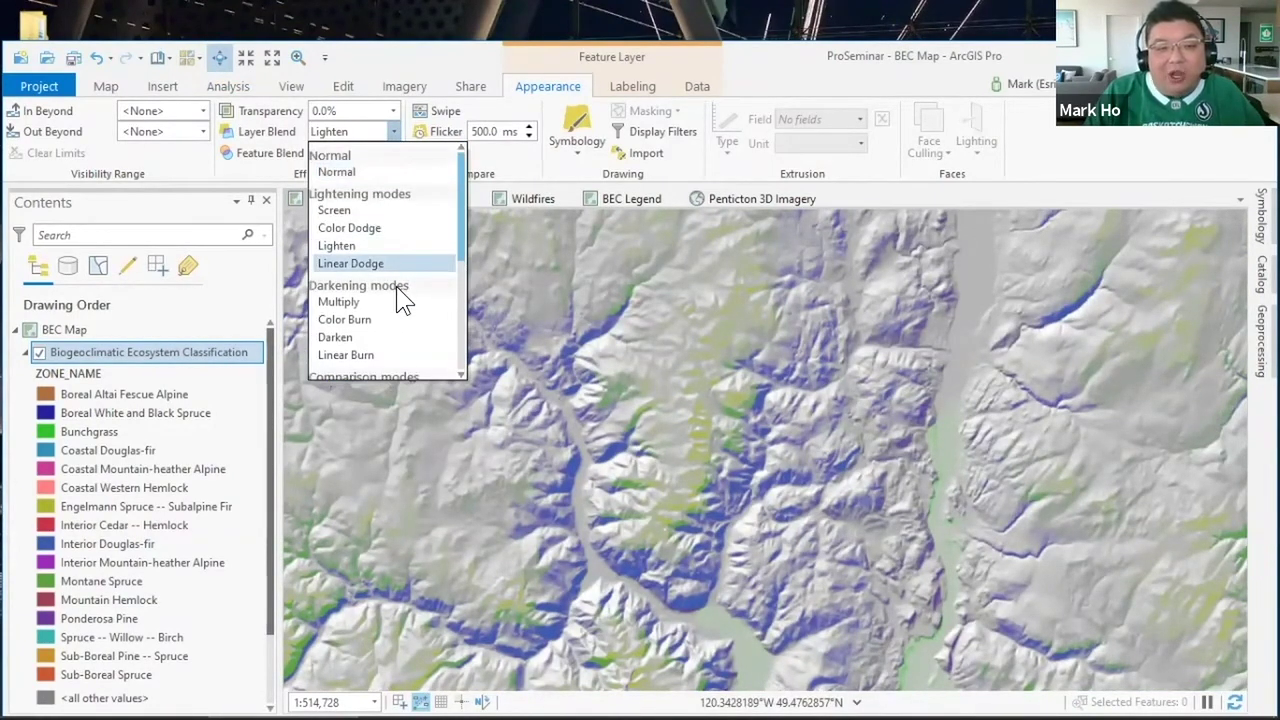
left_click(346, 355)
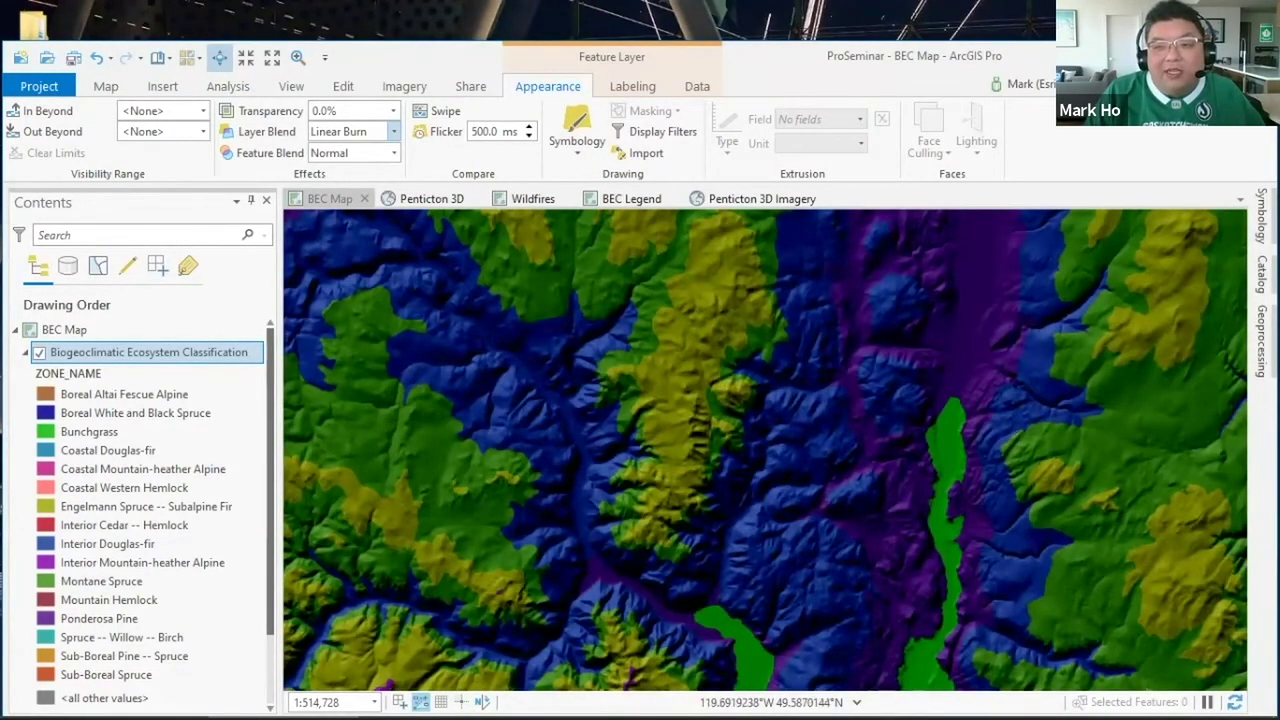
key("super+Up")
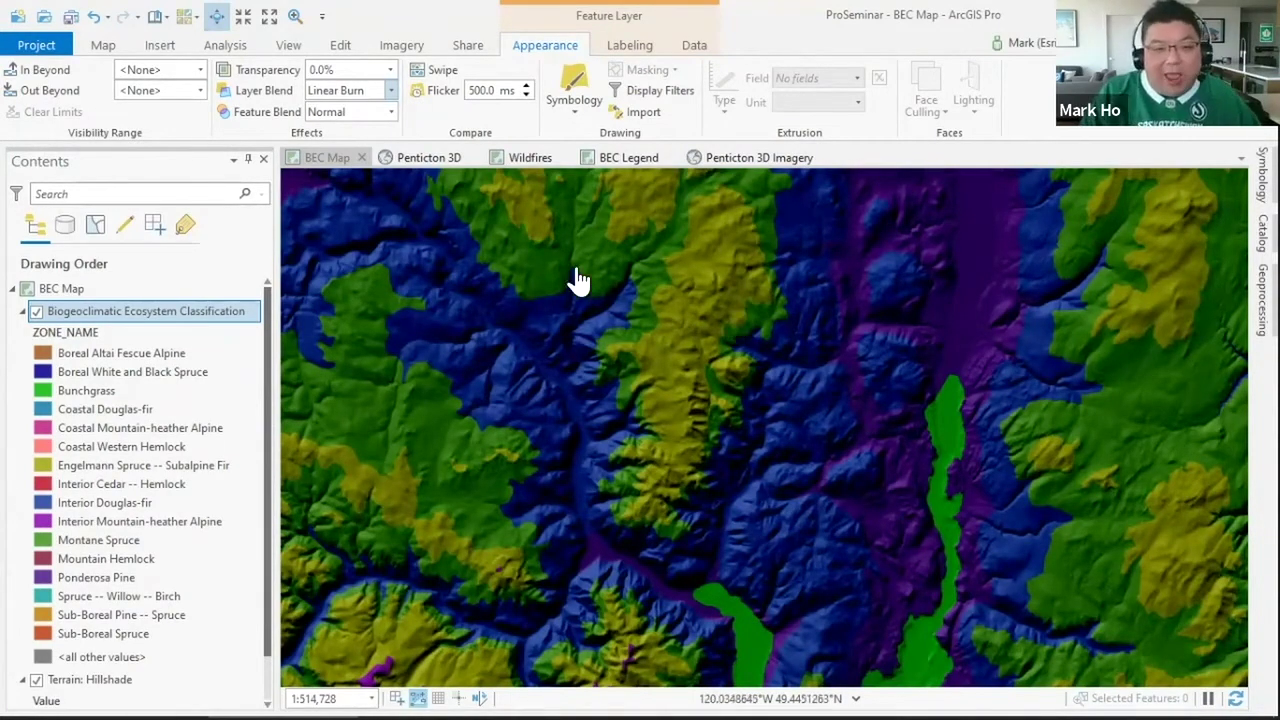
Step: Set the Penticton 3D topographic raster's layer blend to Vivid Light, then show the Wildfires map
left_click(445, 162)
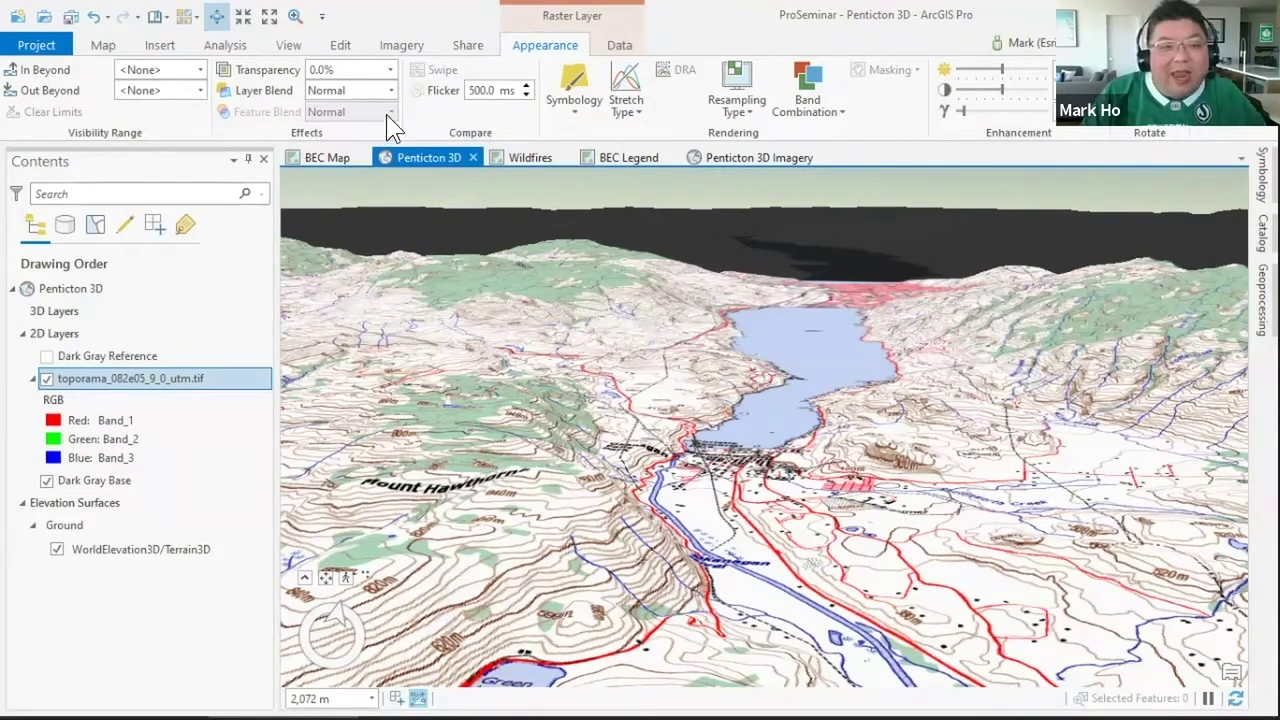
left_click(394, 88)
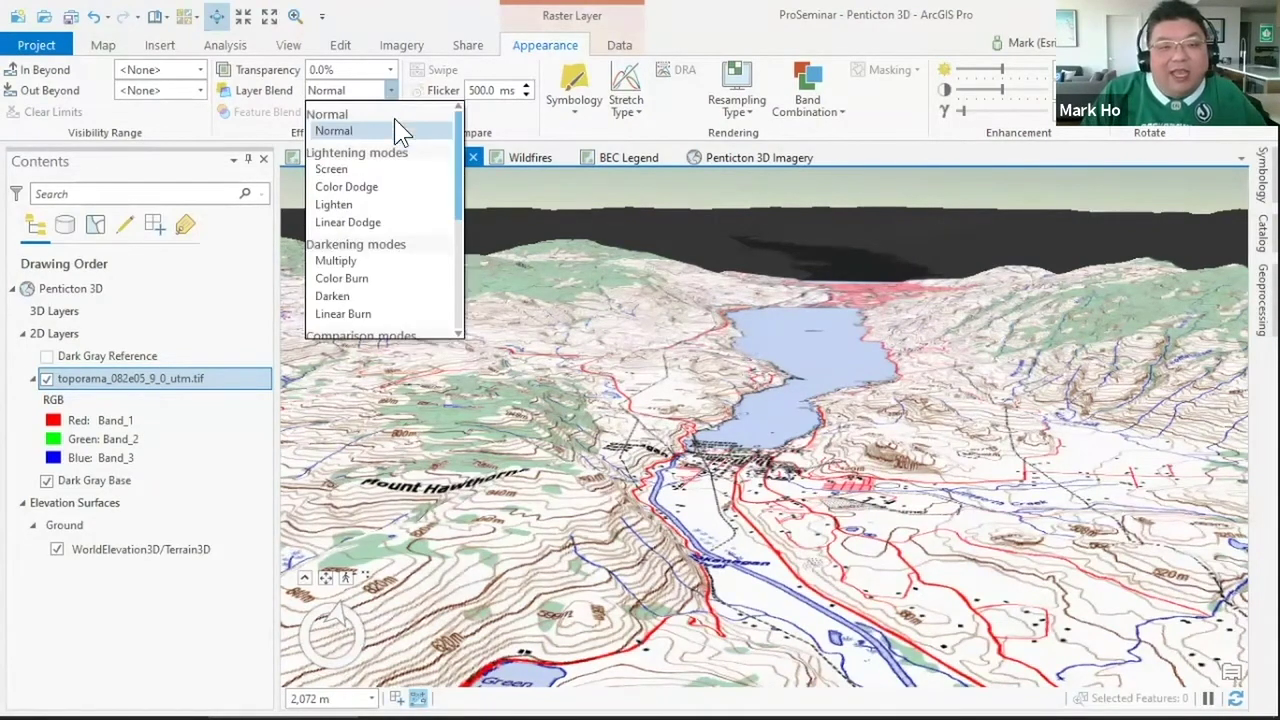
scroll(400, 265, "down", 3)
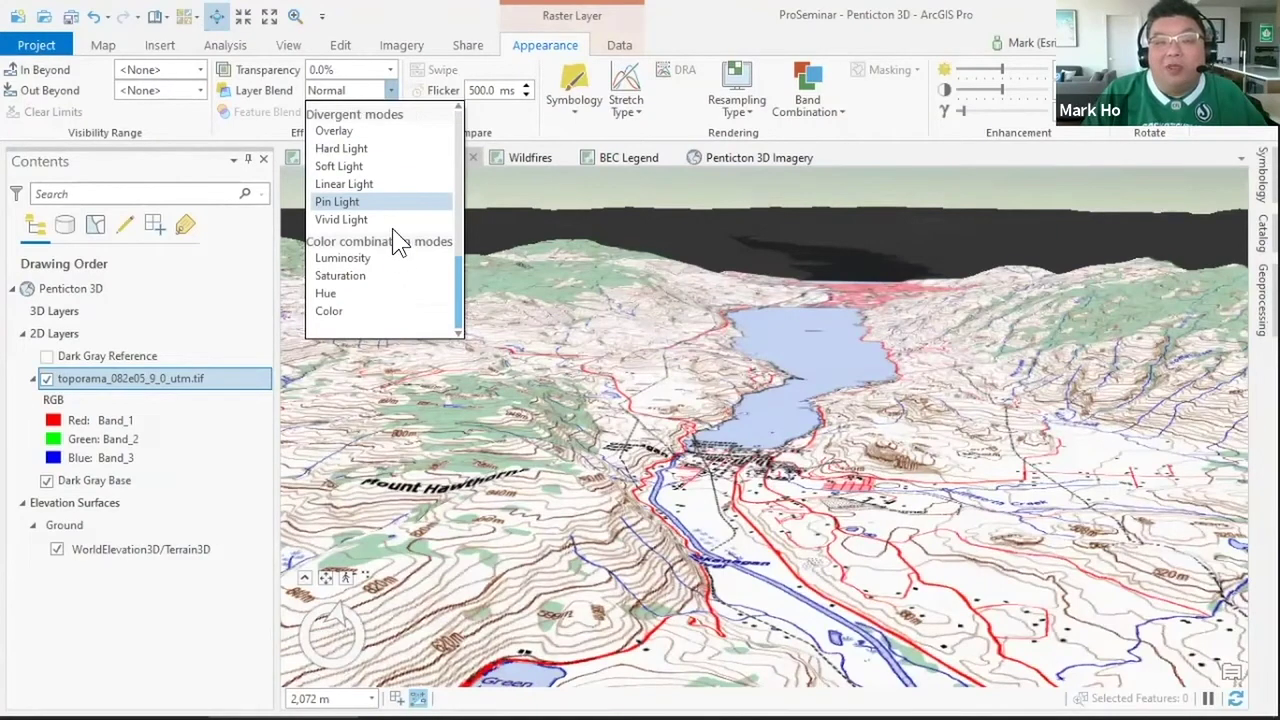
left_click(392, 216)
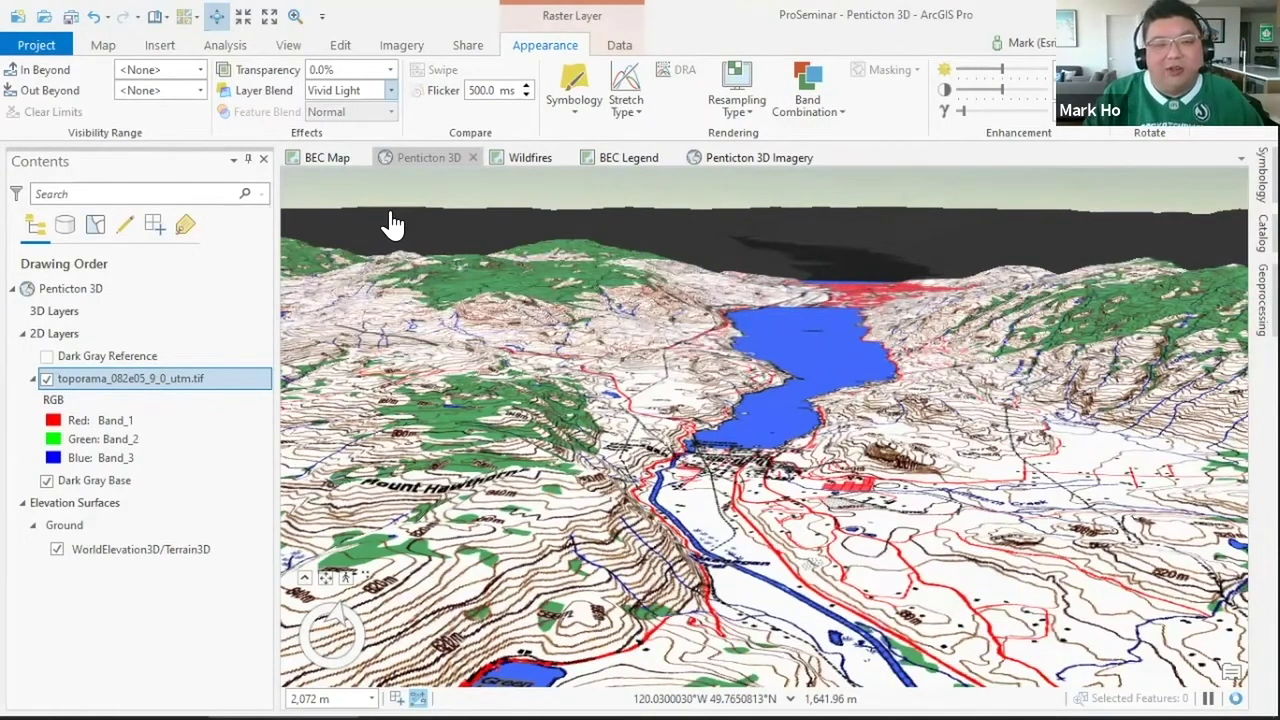
left_click(505, 158)
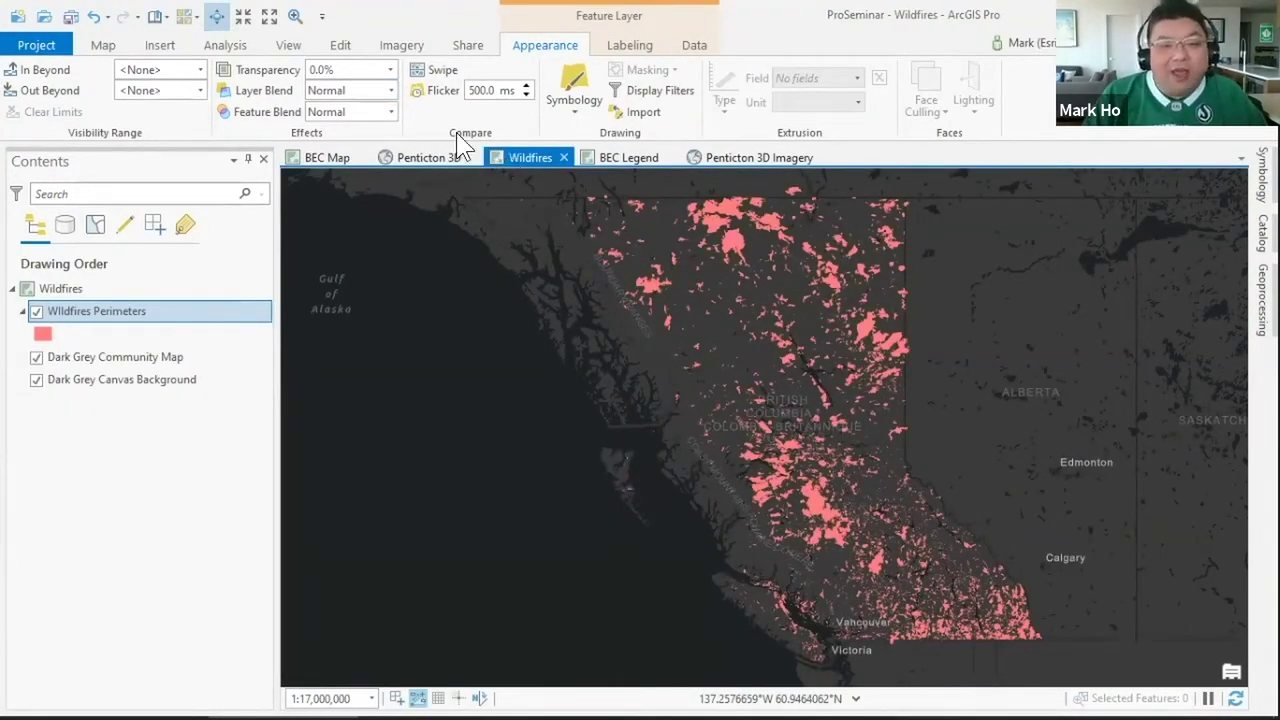
Step: Zoom the Wildfires map to Penticton, set feature blend to Multiply, then show BEC Legend
left_click(161, 17)
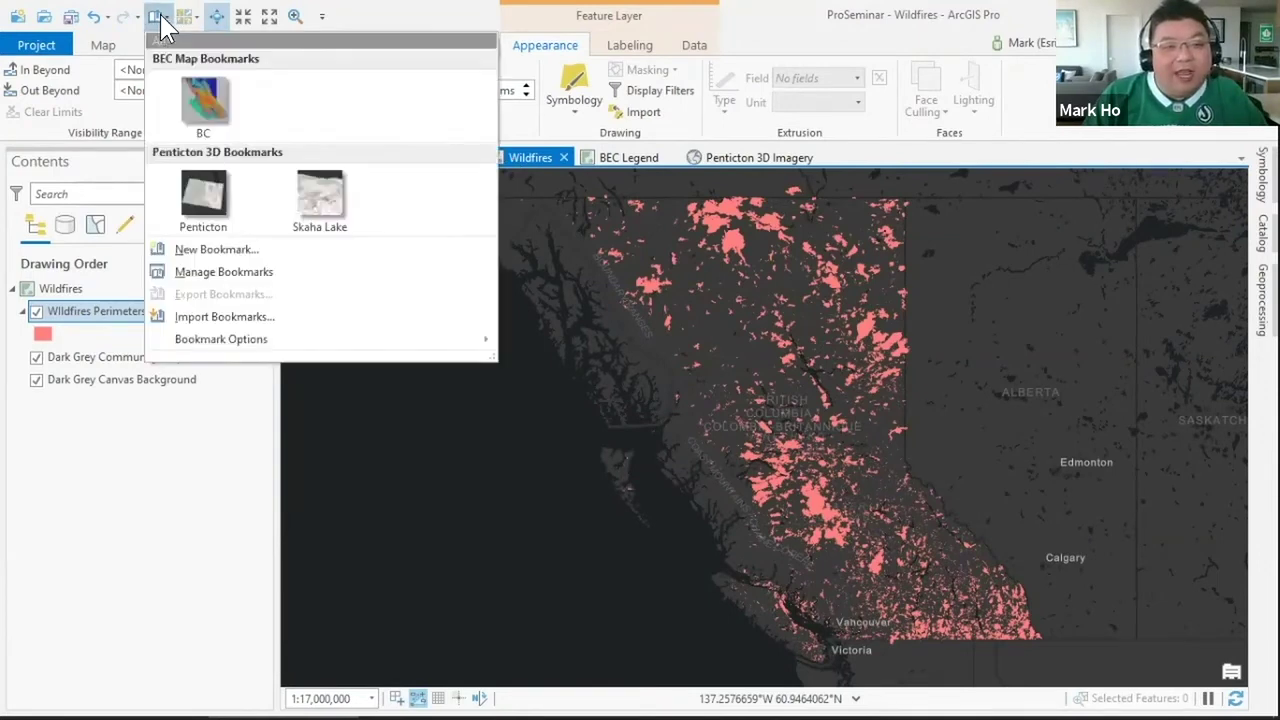
left_click(199, 177)
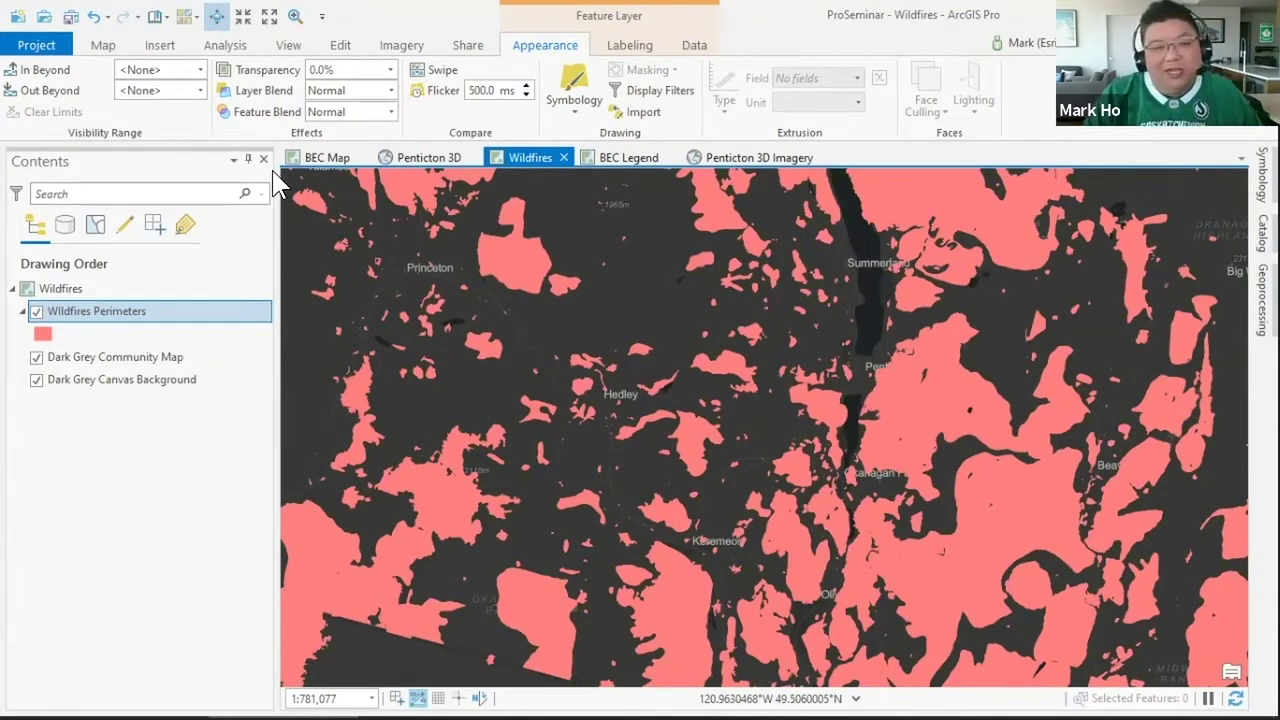
left_click(392, 114)
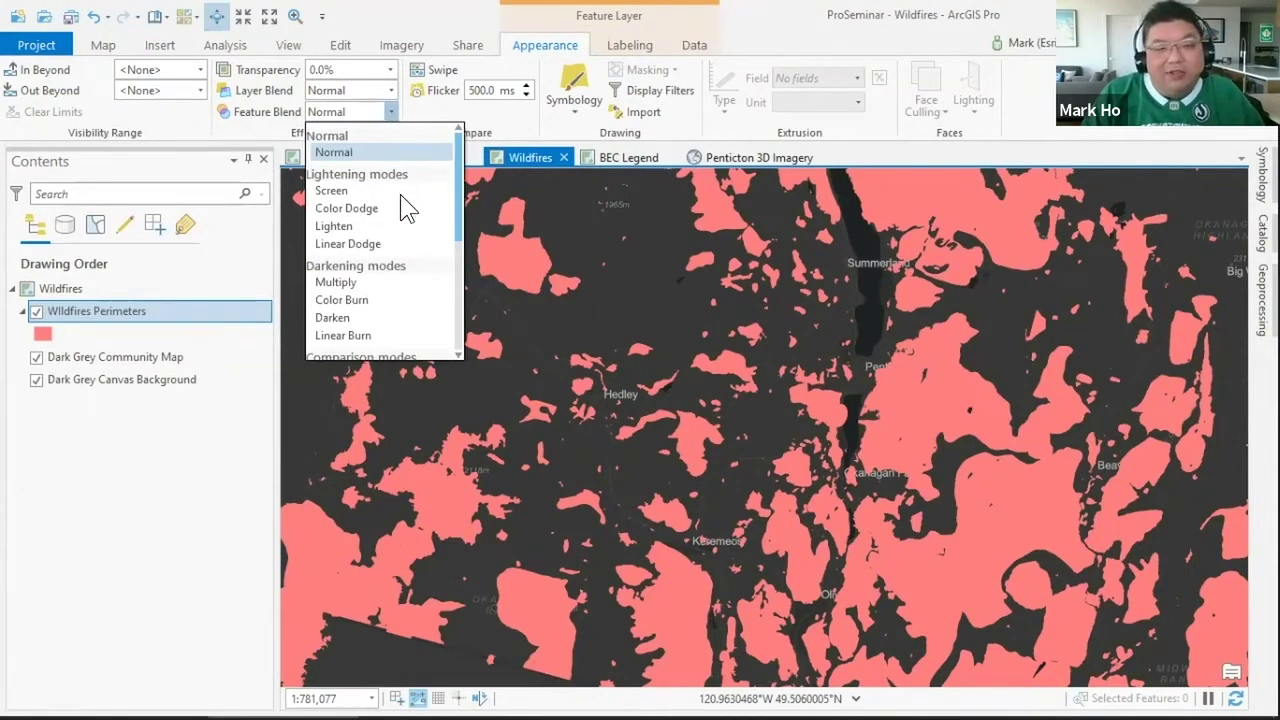
left_click(396, 284)
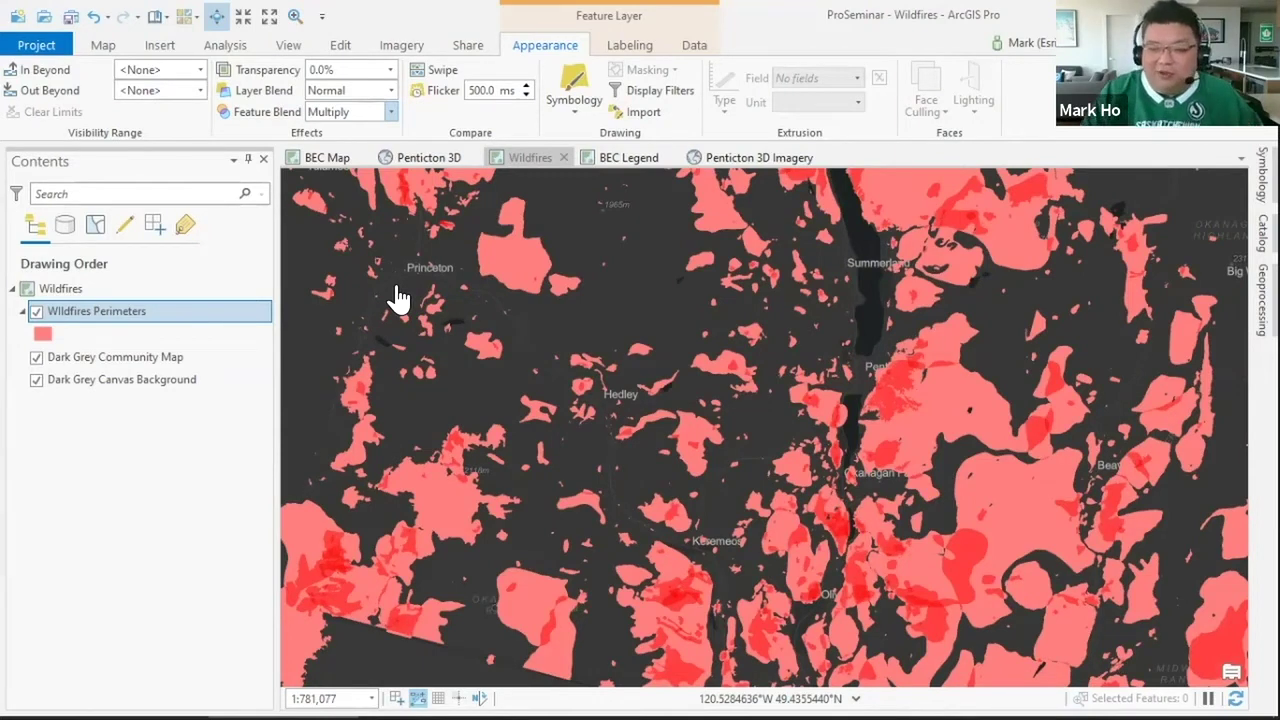
left_click(606, 165)
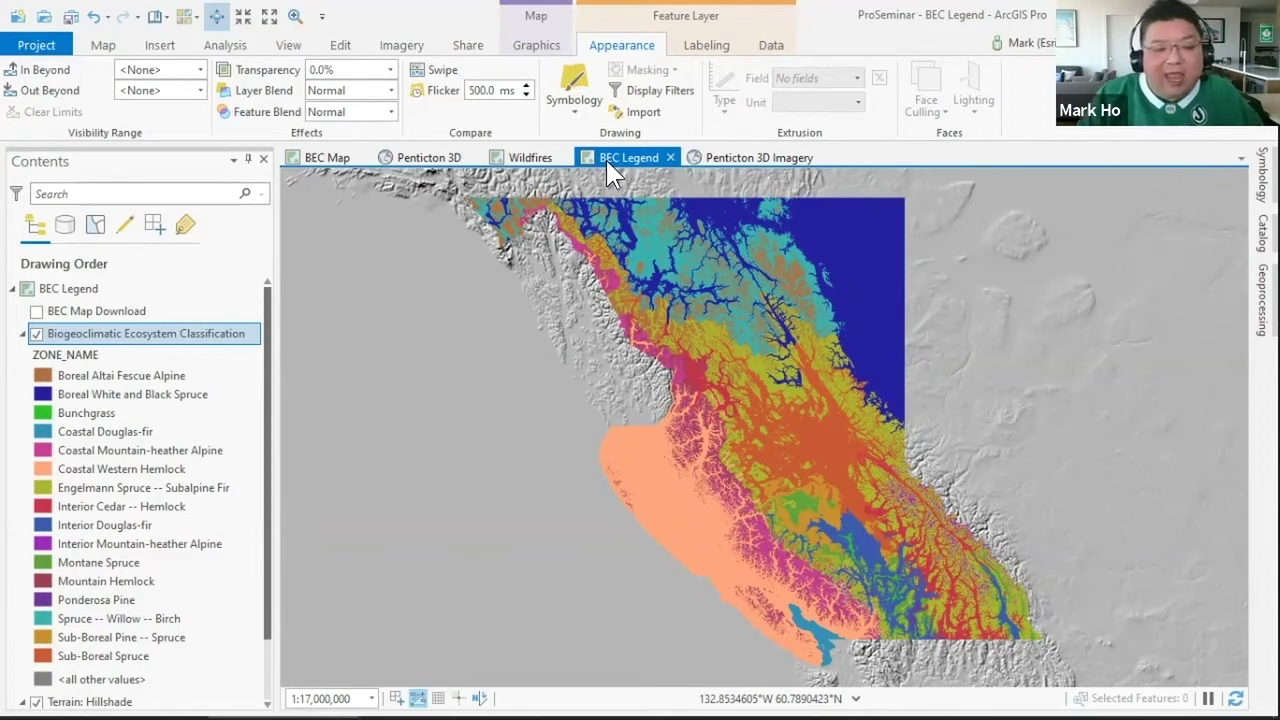
Step: Turn on the BEC Map Download image and eyedrop its green for Coastal Western Hemlock
left_click(36, 311)
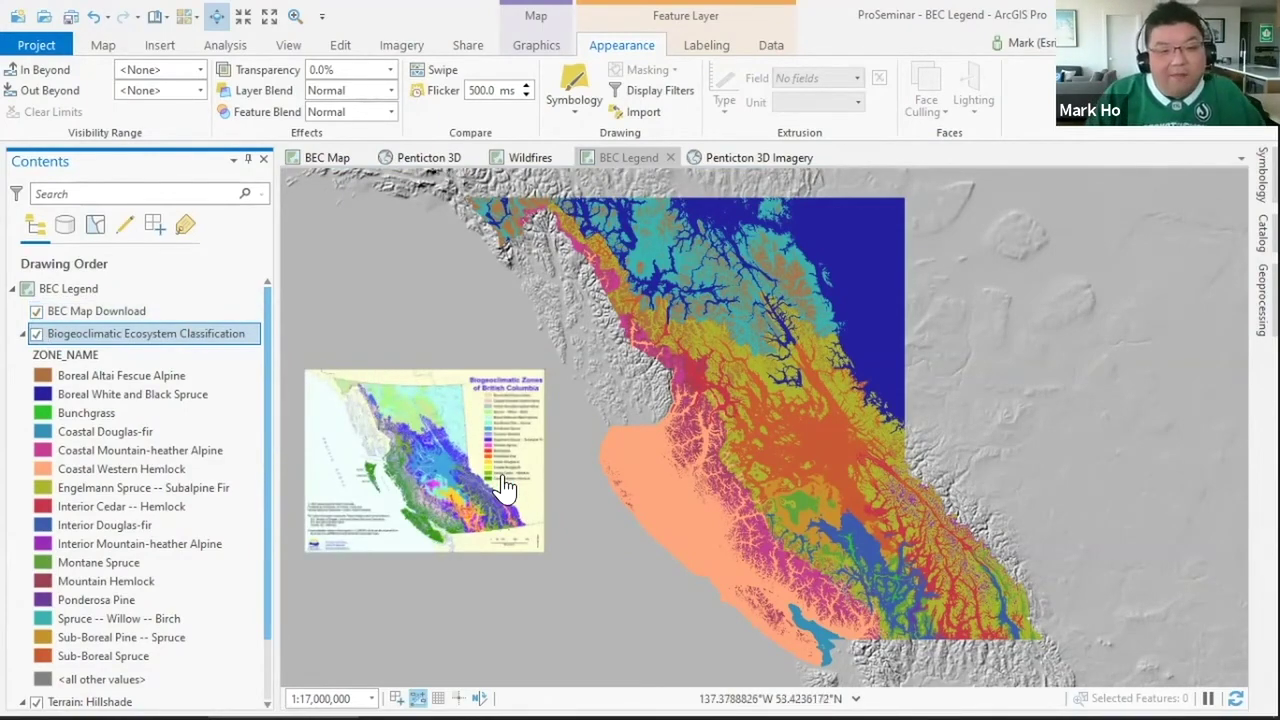
scroll(462, 484, "up", 3)
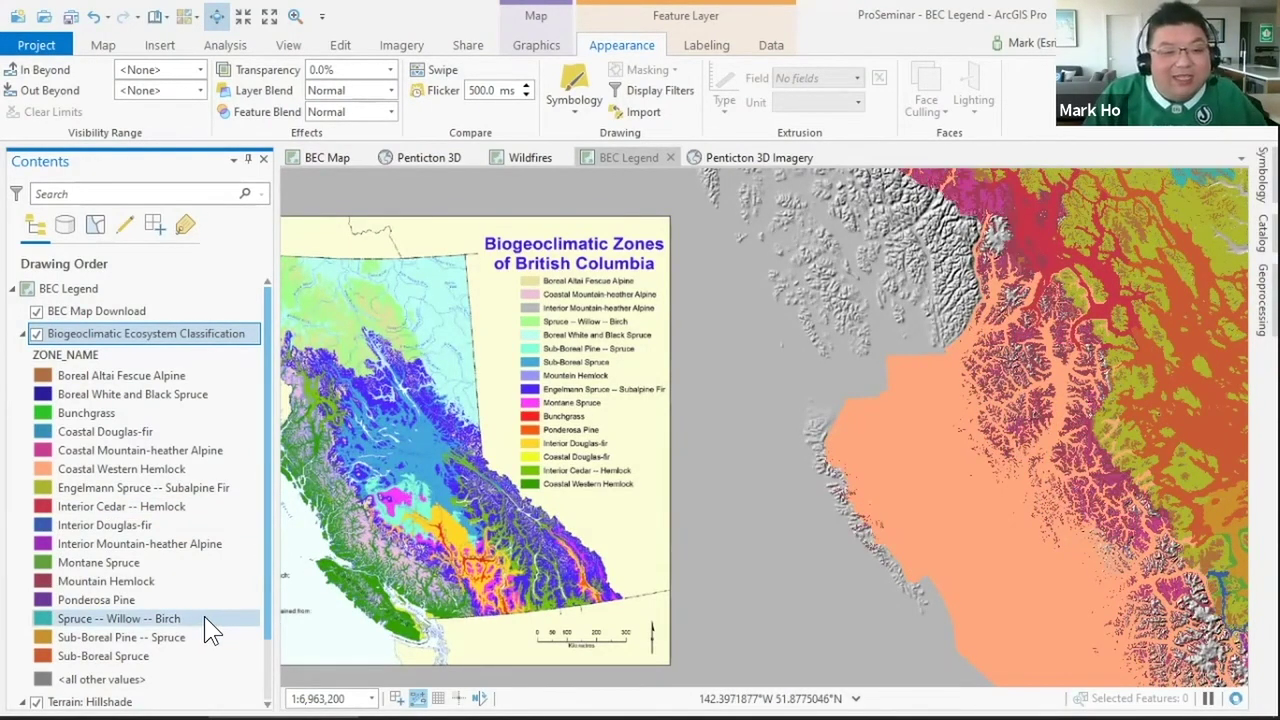
left_click(42, 465)
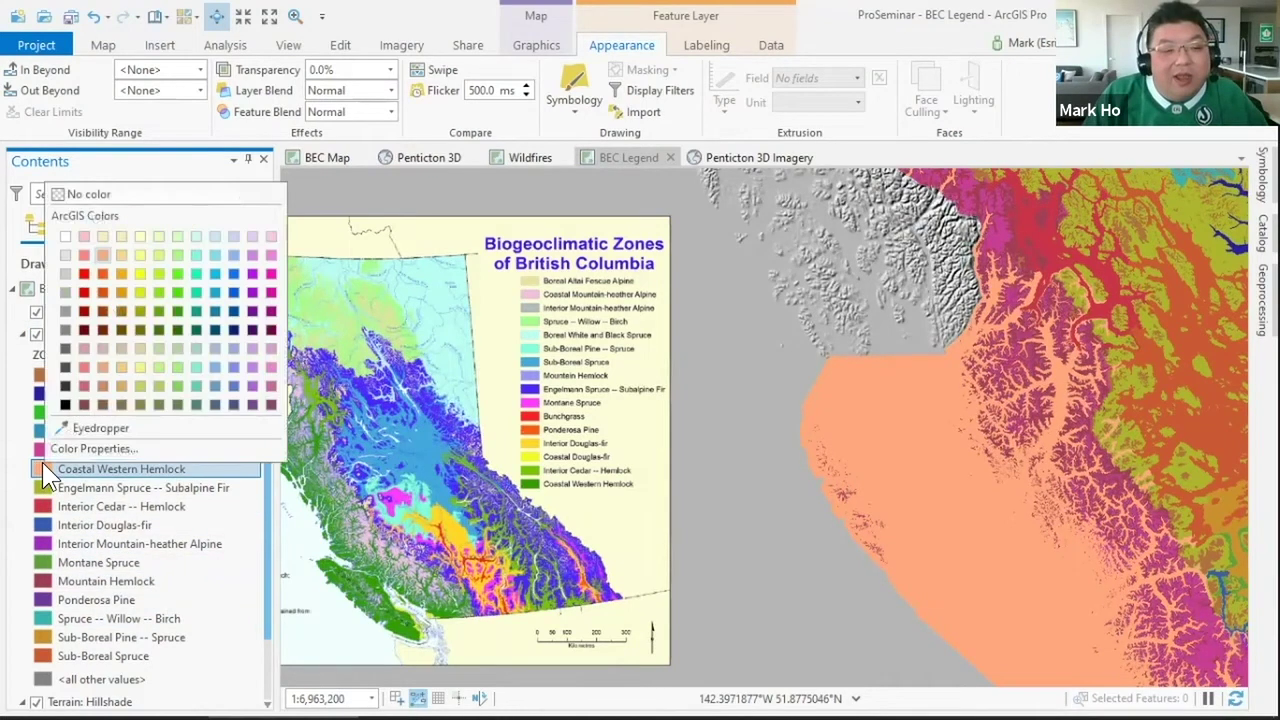
left_click(128, 426)
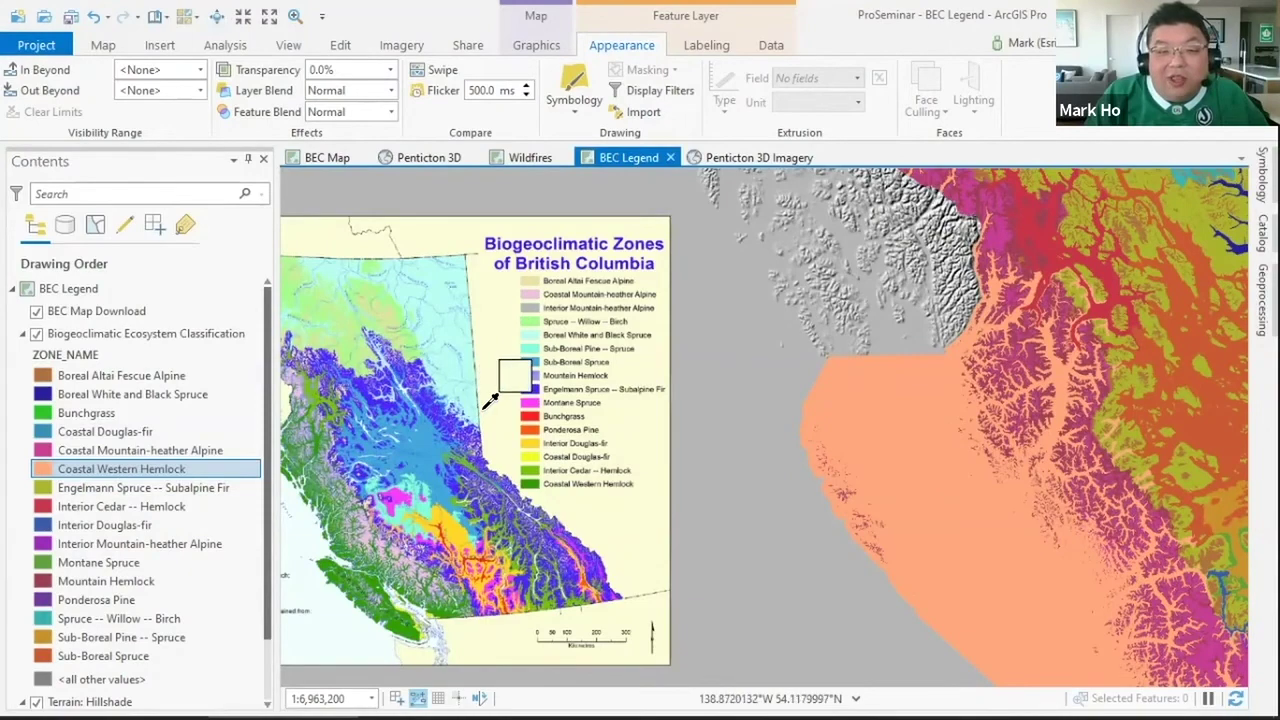
left_click(531, 486)
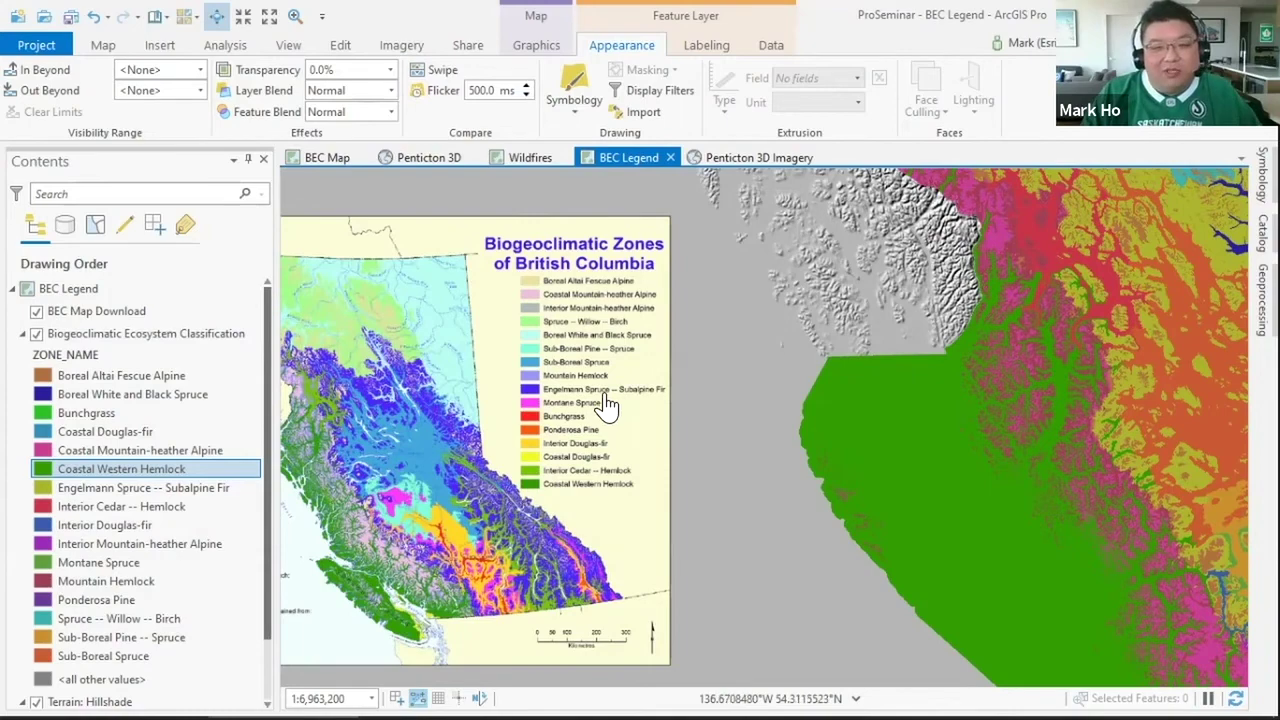
Step: Start an Elevation Profile analysis in the Penticton 3D Imagery scene
left_click(760, 160)
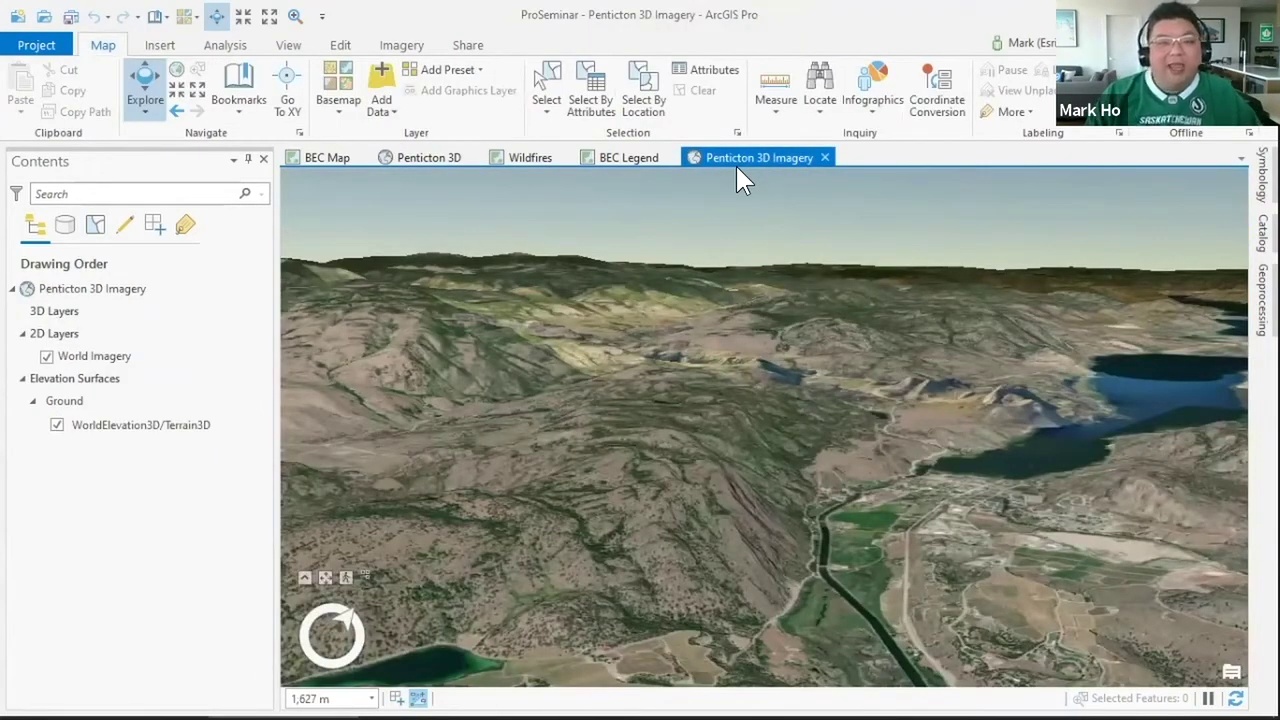
left_click(208, 44)
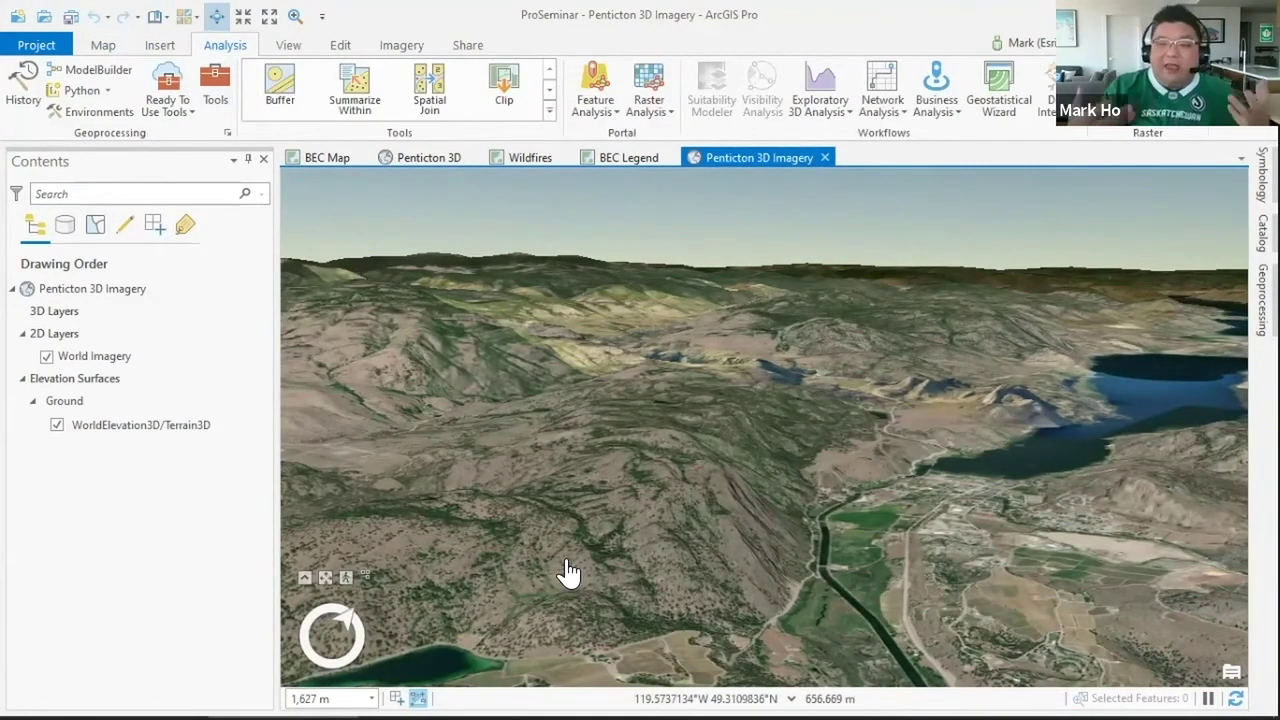
left_click(840, 102)
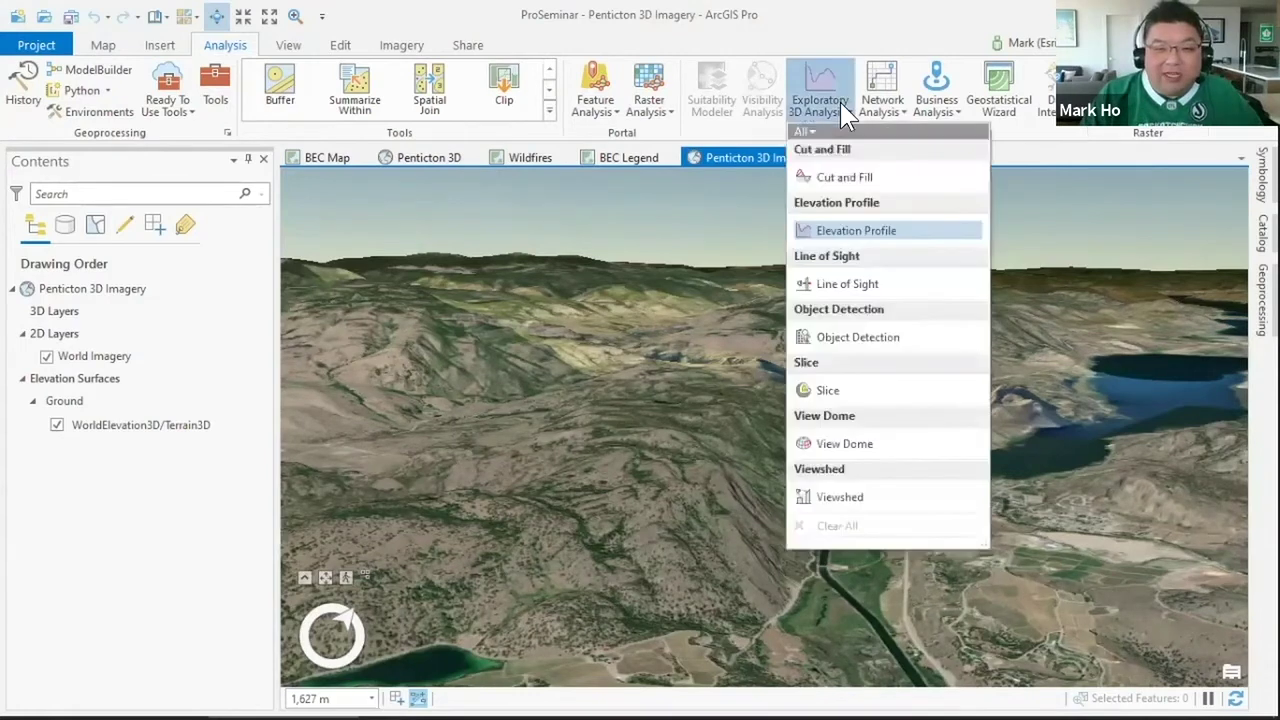
left_click(910, 230)
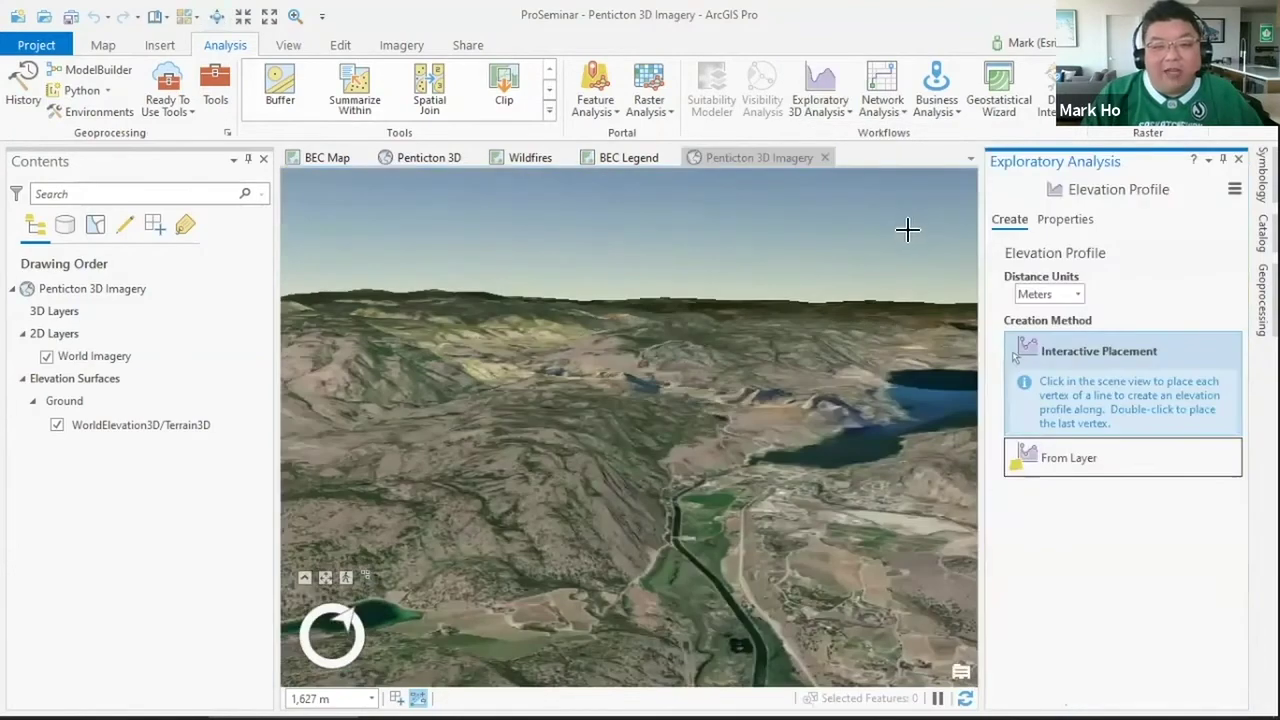
Step: Draw a nine-vertex profile line from ridge to valley, giving the 7,281 m elevation chart
left_click(387, 396)
left_click(423, 405)
left_click(468, 414)
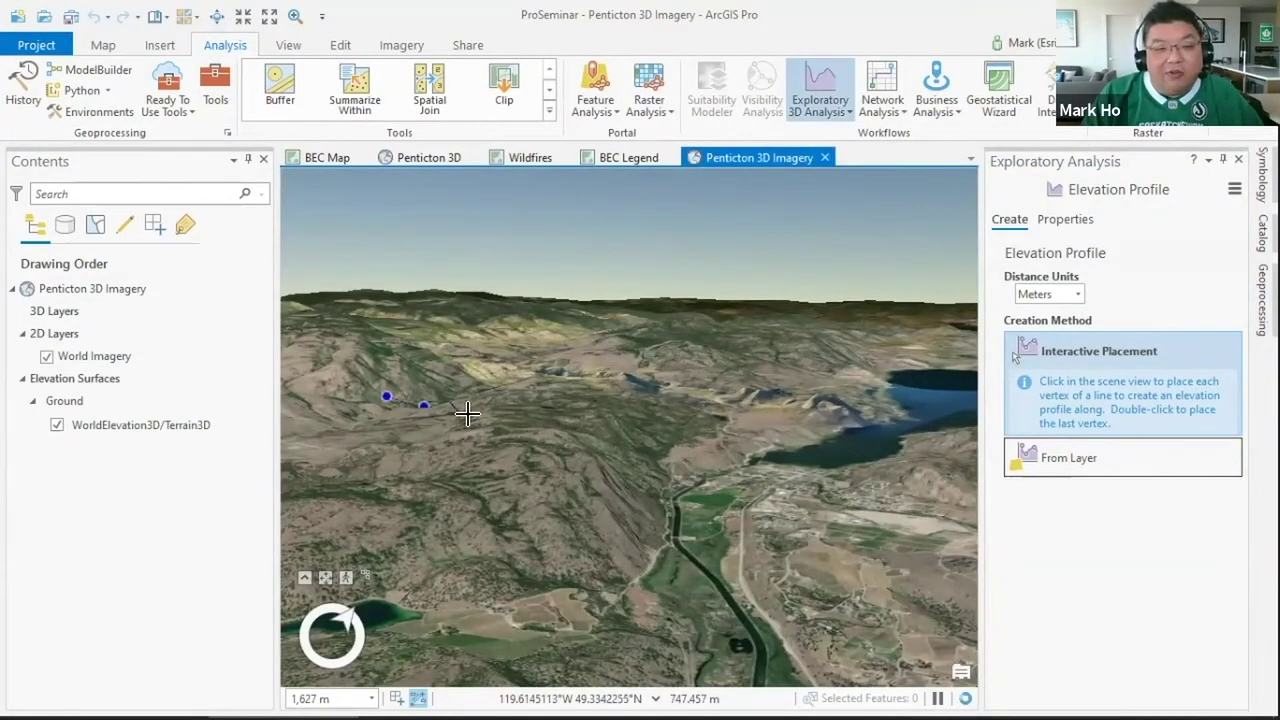
left_click(521, 417)
left_click(574, 420)
left_click(613, 430)
left_click(690, 452)
left_click(749, 469)
double_click(821, 510)
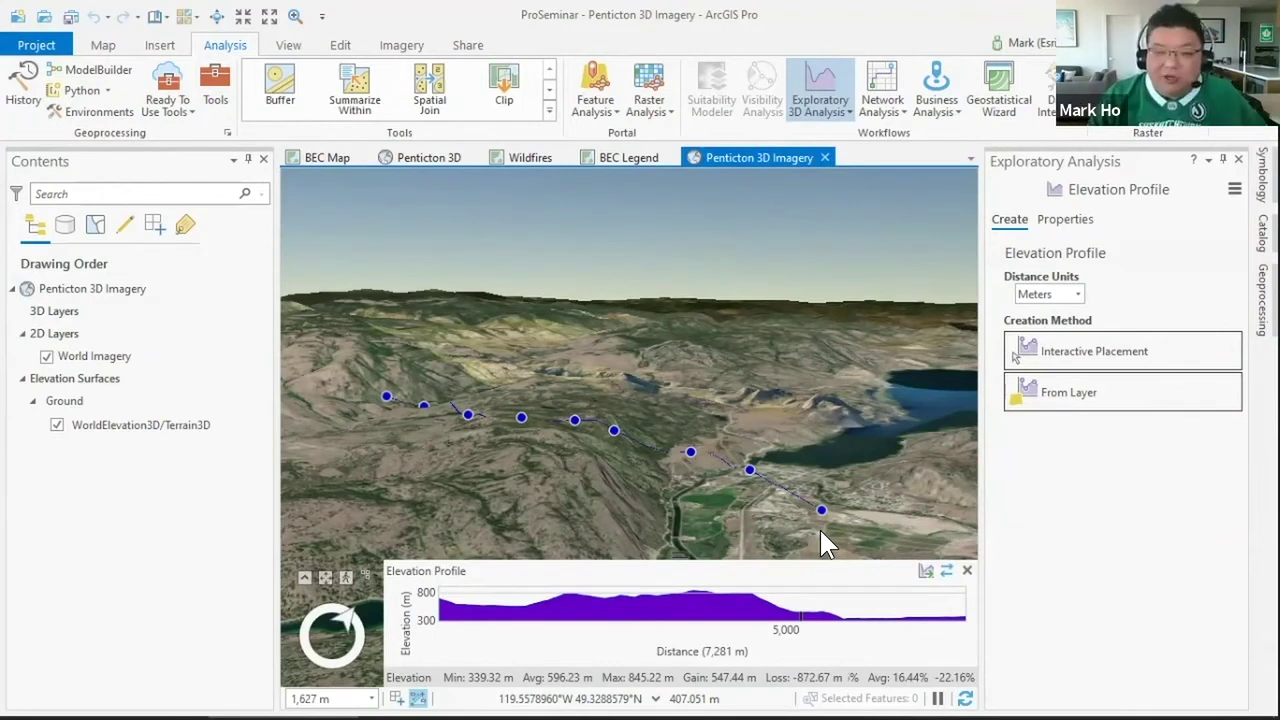
left_click(924, 573)
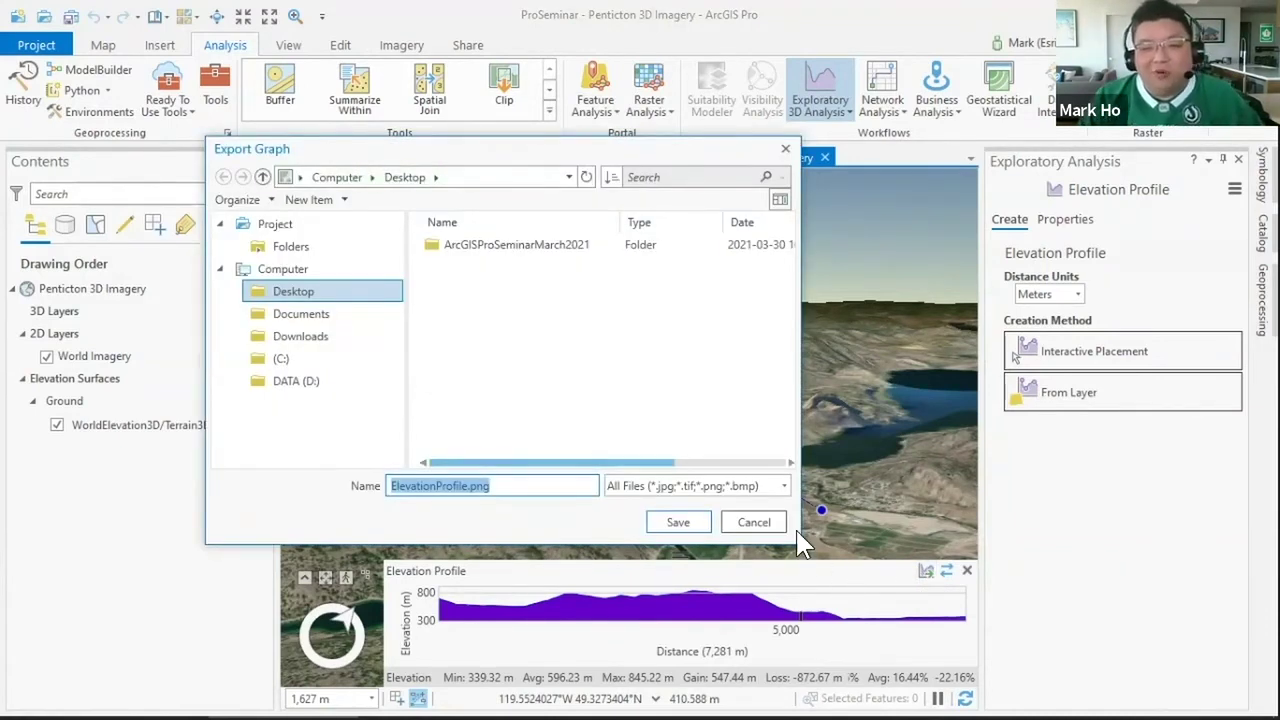
left_click(754, 522)
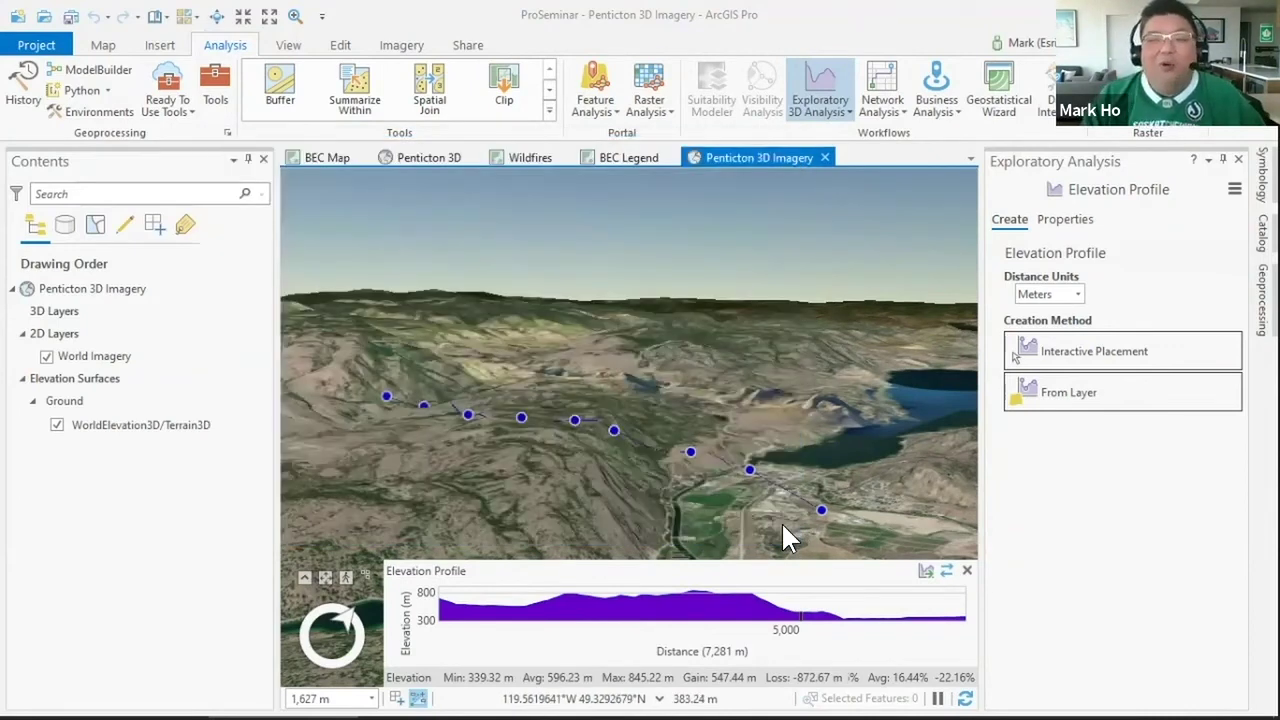